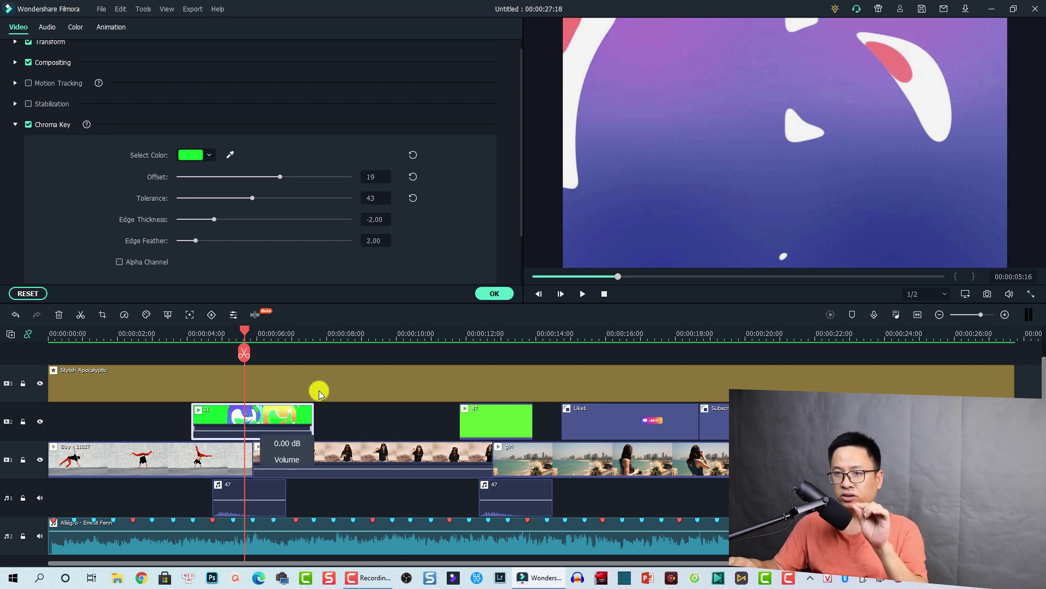
- Inspect the frame at 00:00:05:21, where the green screen overlay meets the cut between the boy and girl clips
left_click_drag(246, 331, 251, 331)
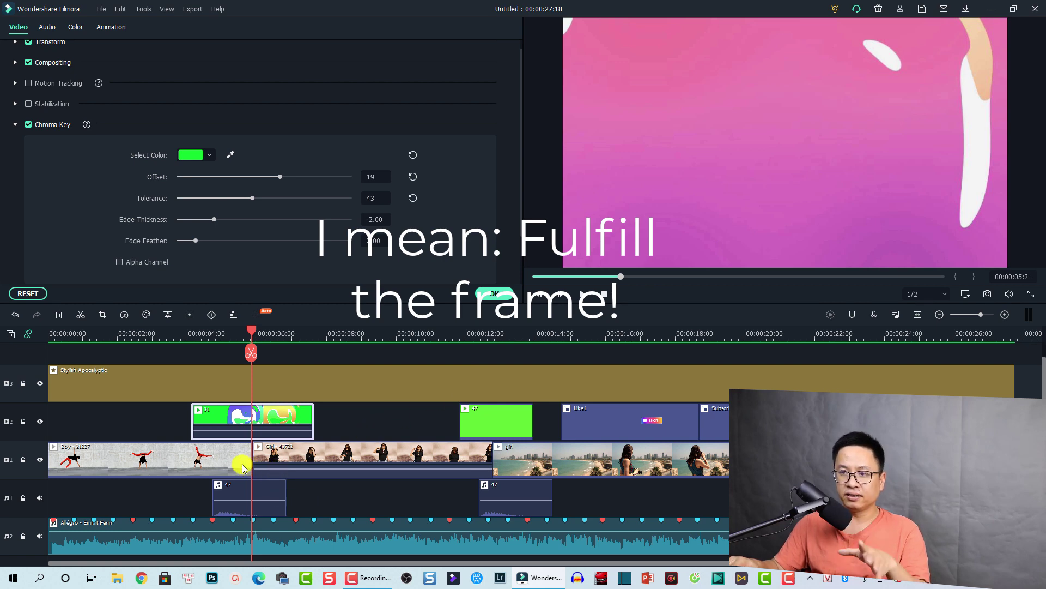
left_click(273, 455)
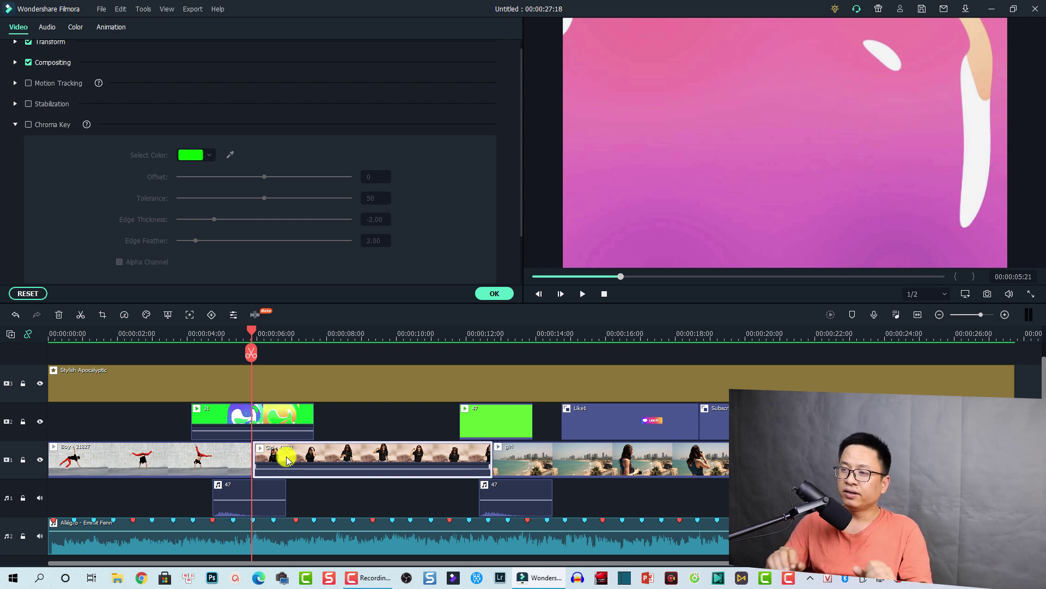
- Review the Like1, Subscribe1 and Comment1 elements over the last girl clip on the timeline
left_click(641, 354)
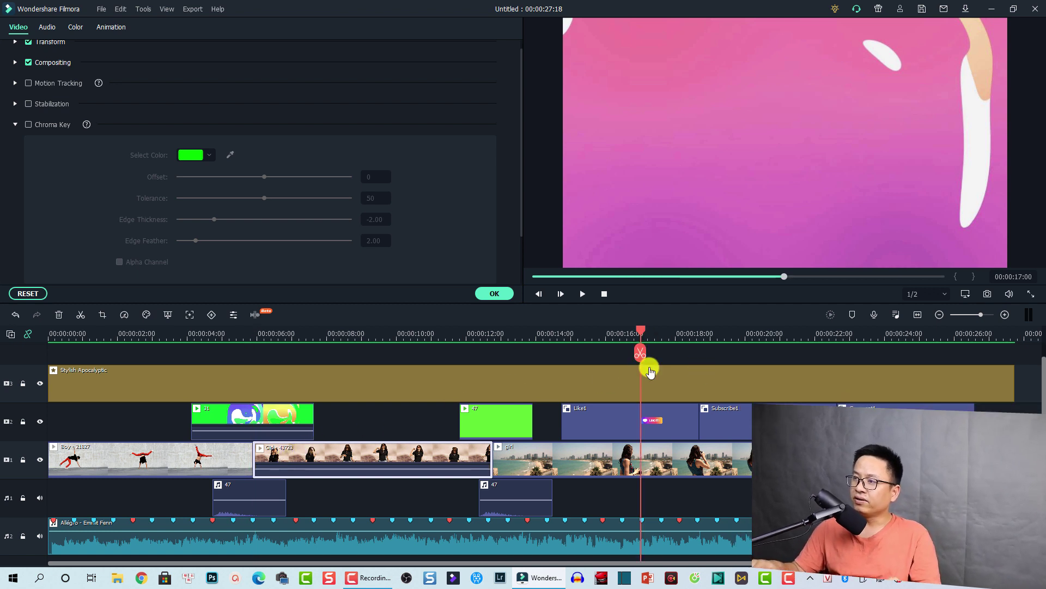
left_click(654, 423)
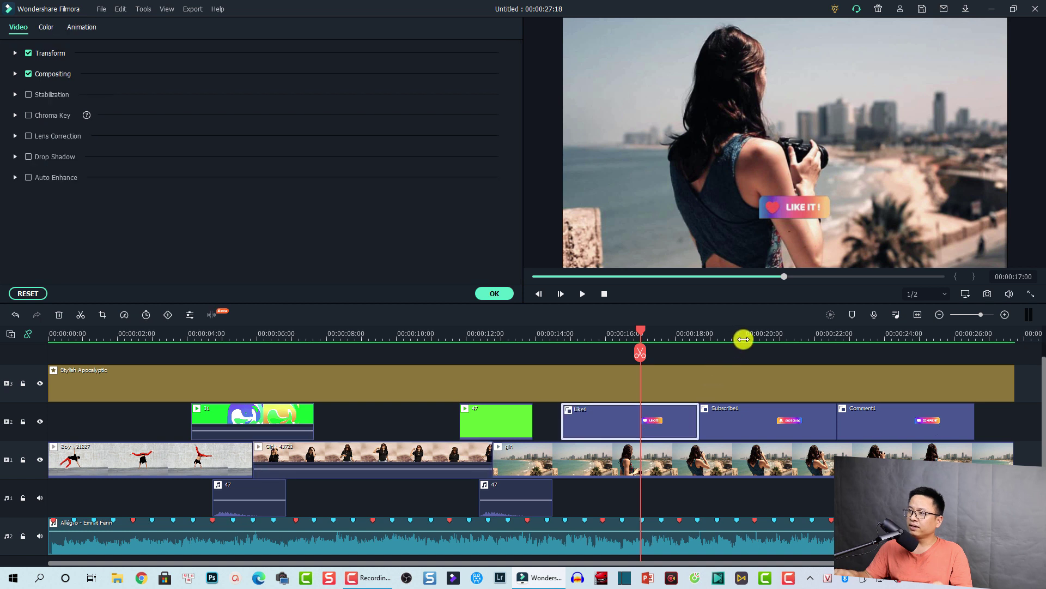
left_click(755, 354)
left_click(760, 420)
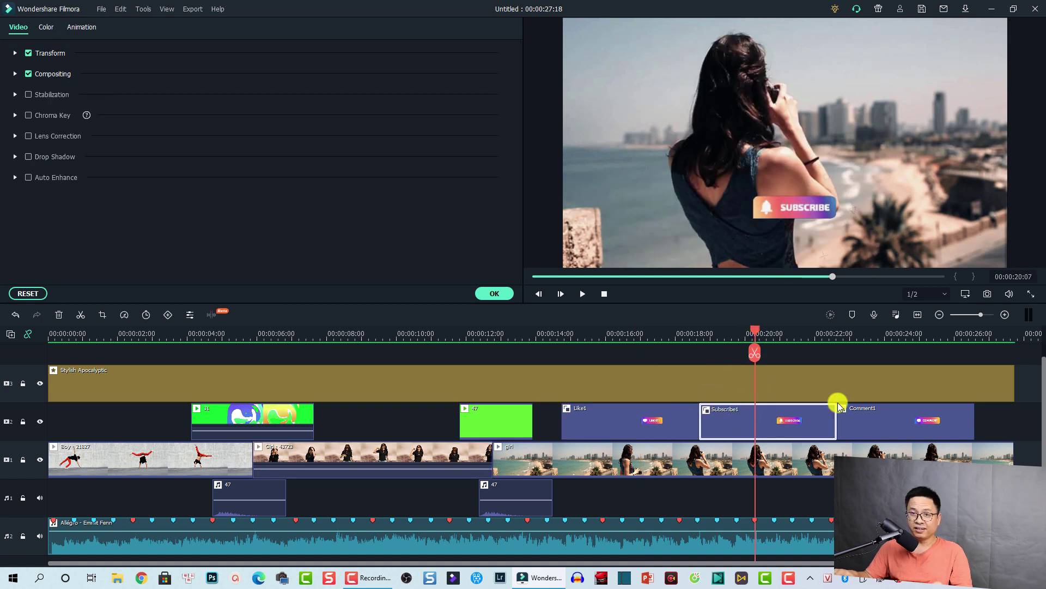
left_click(907, 353)
left_click(908, 419)
left_click(657, 423)
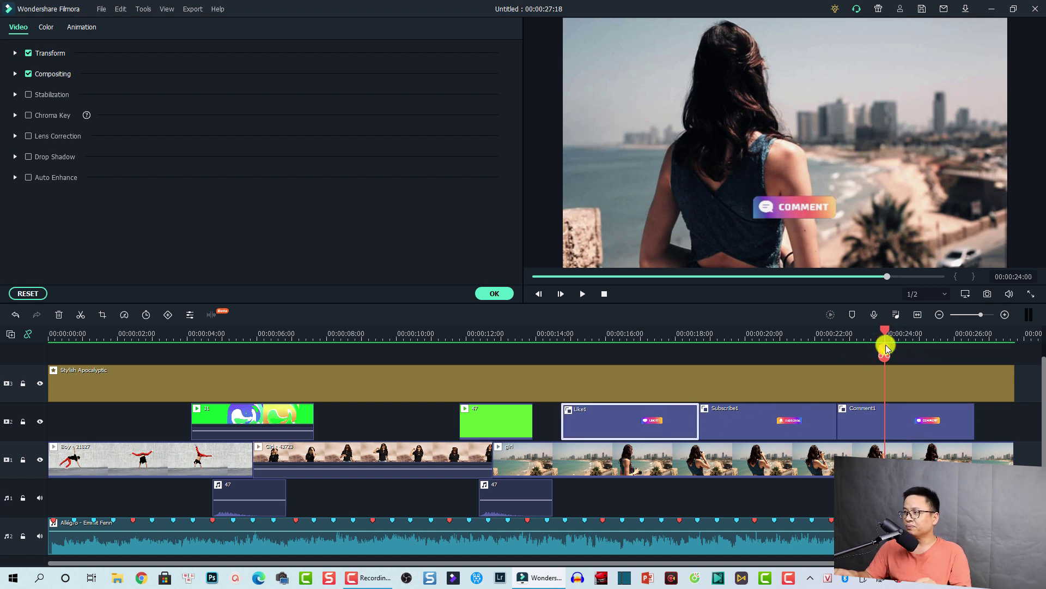
left_click(886, 336)
left_click(882, 415)
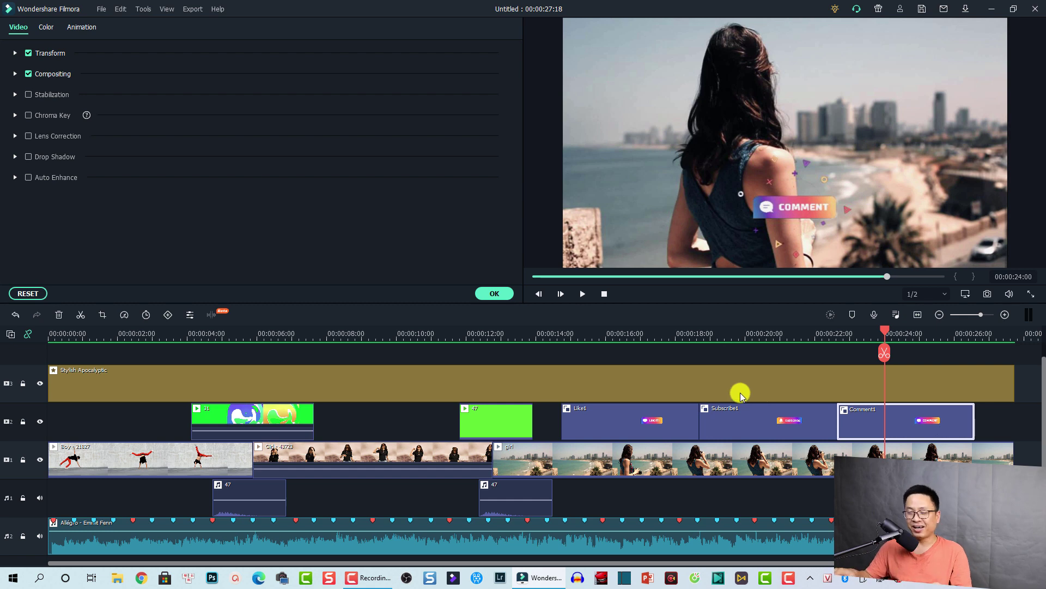
- Close the clip properties and browse the Social Media elements, previewing Spread like and Spread hot
left_click(494, 293)
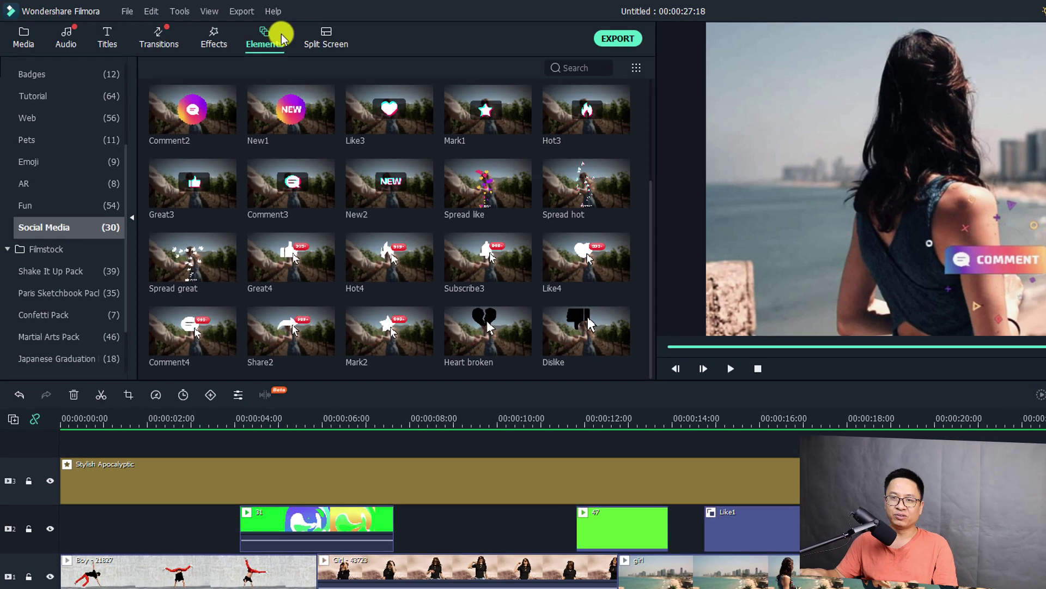
left_click(28, 205)
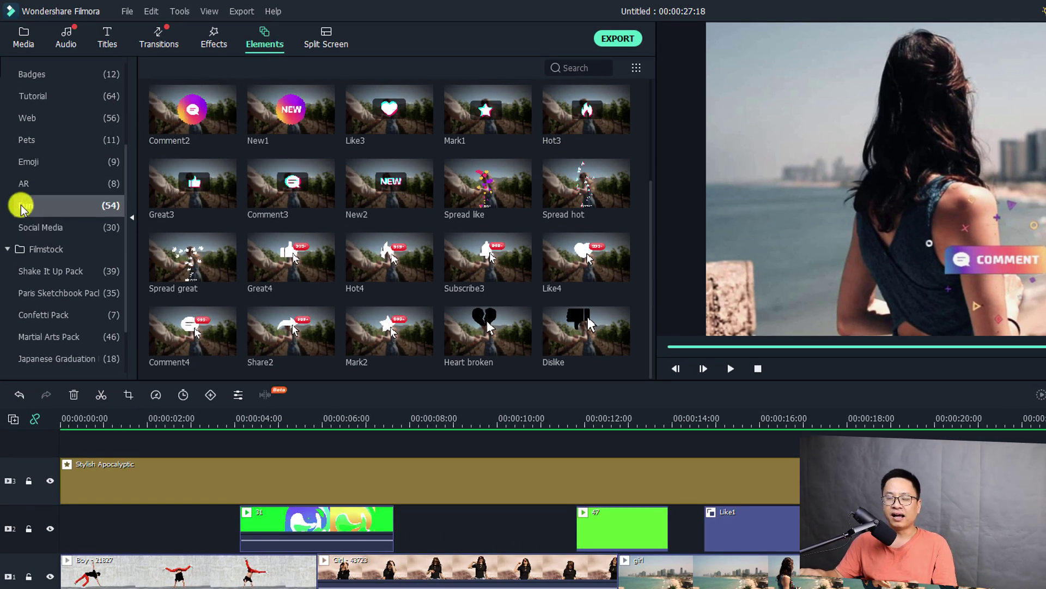
left_click(43, 229)
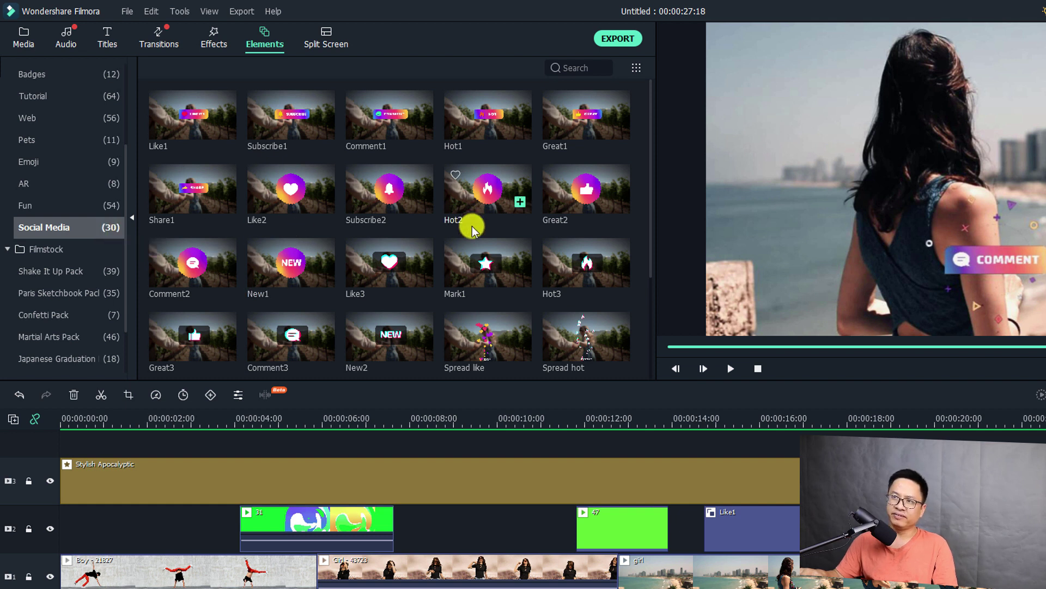
scroll(458, 288, "down", 3)
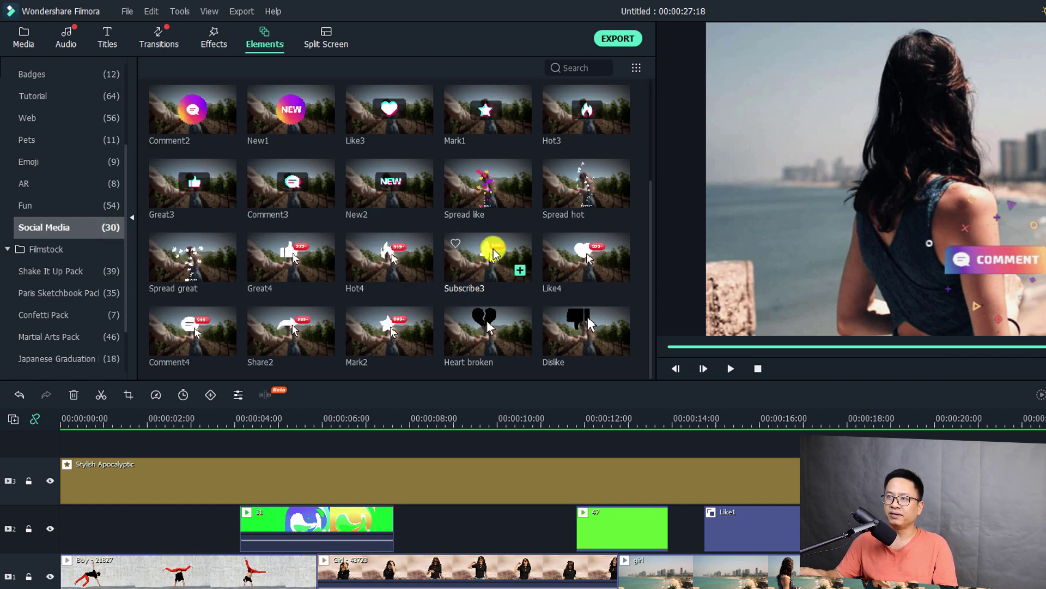
left_click(475, 201)
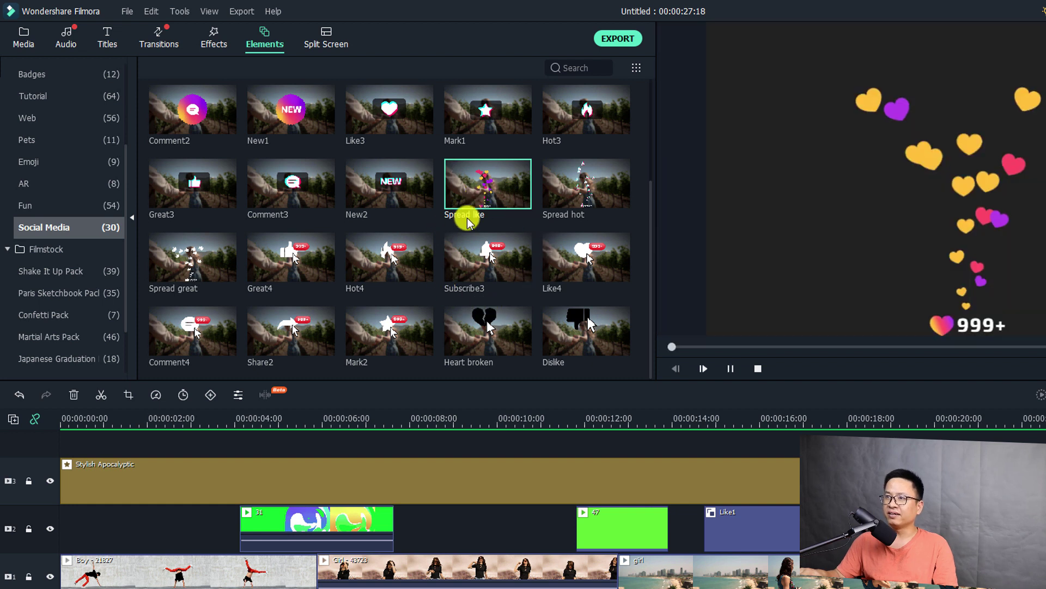
left_click(567, 203)
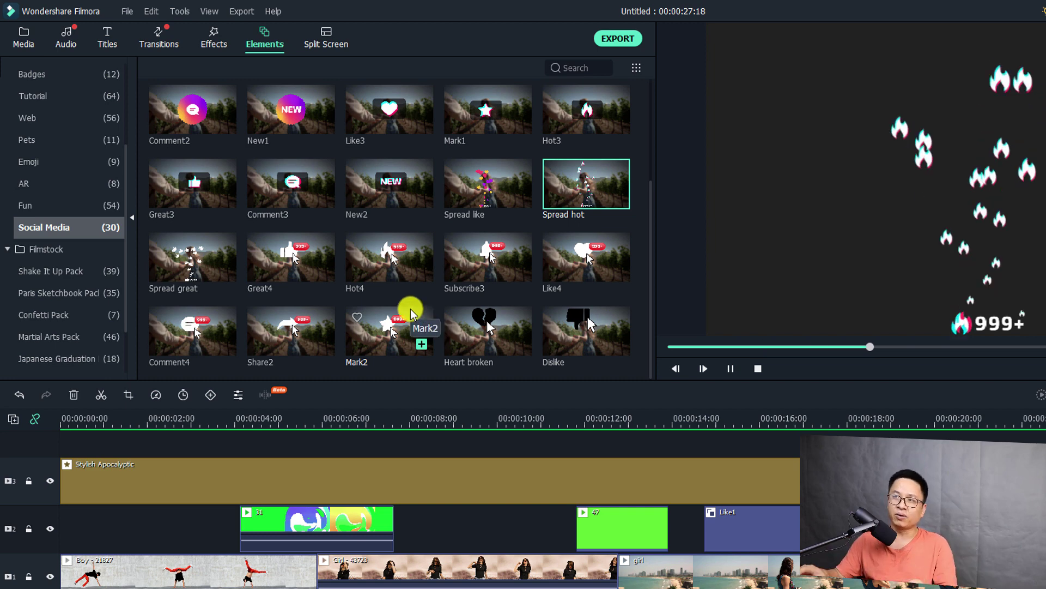
- Check the program's version information and close it
left_click(273, 12)
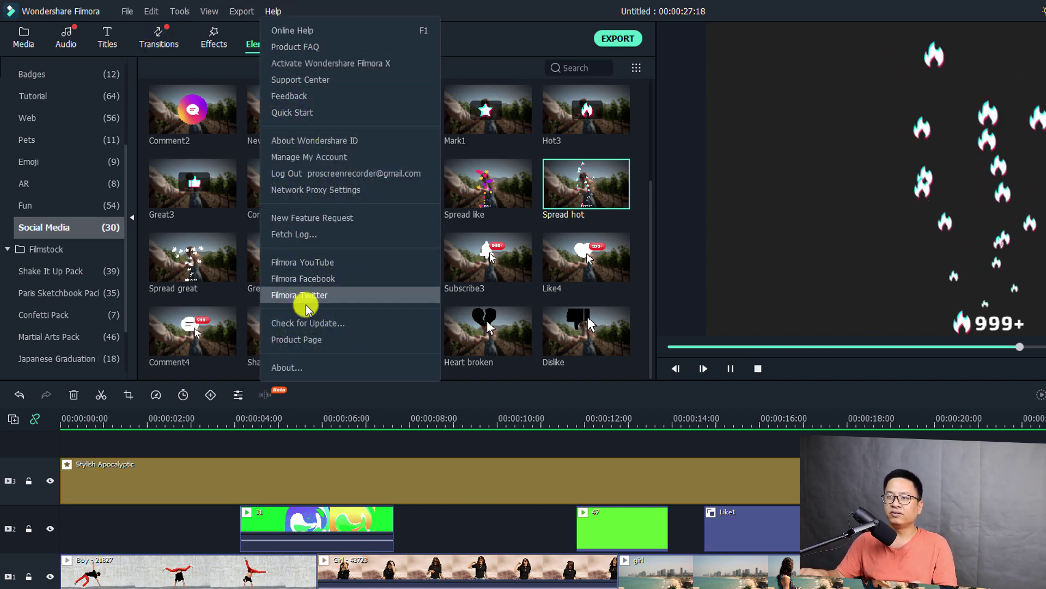
left_click(295, 364)
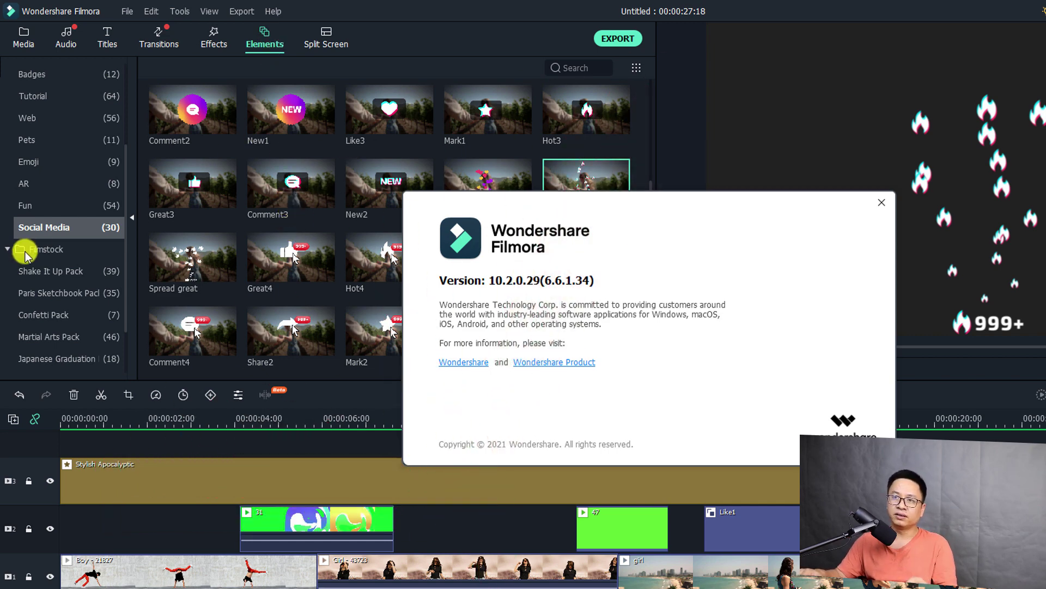
left_click(881, 202)
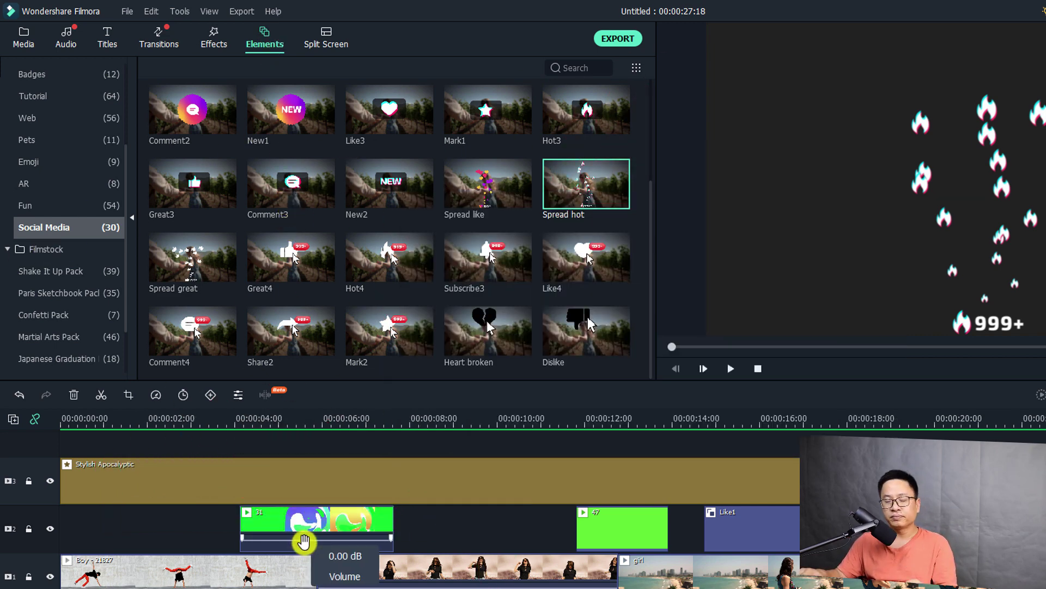
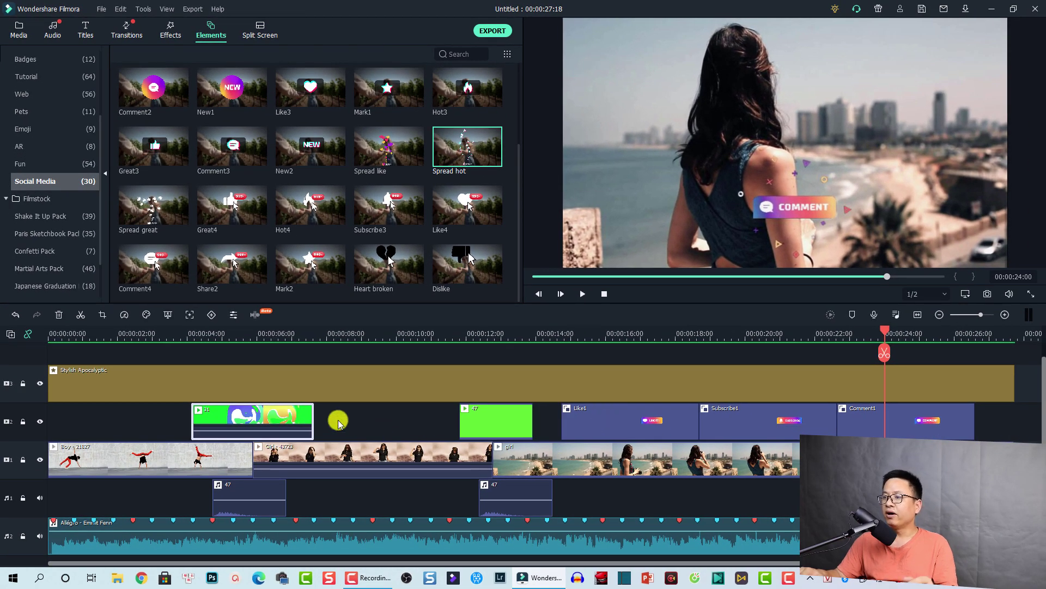
- Delete the Stylish Apocalyptic effect, green screen clips 31 and 47, and the Like1, Subscribe1 and Comment1 elements from the two upper video tracks
left_click(1011, 376)
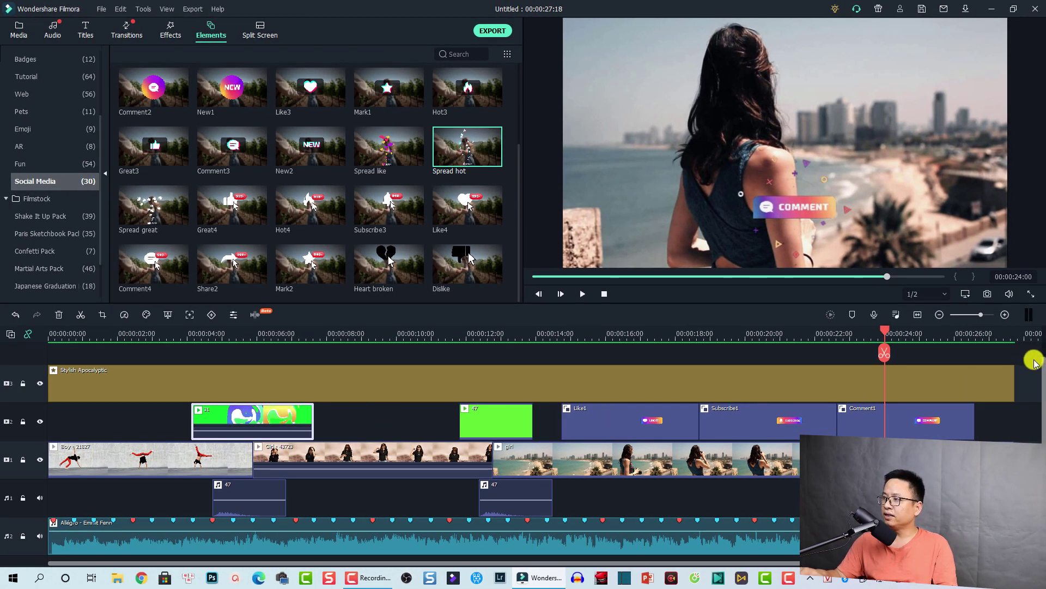
scroll(926, 392, "right", 5)
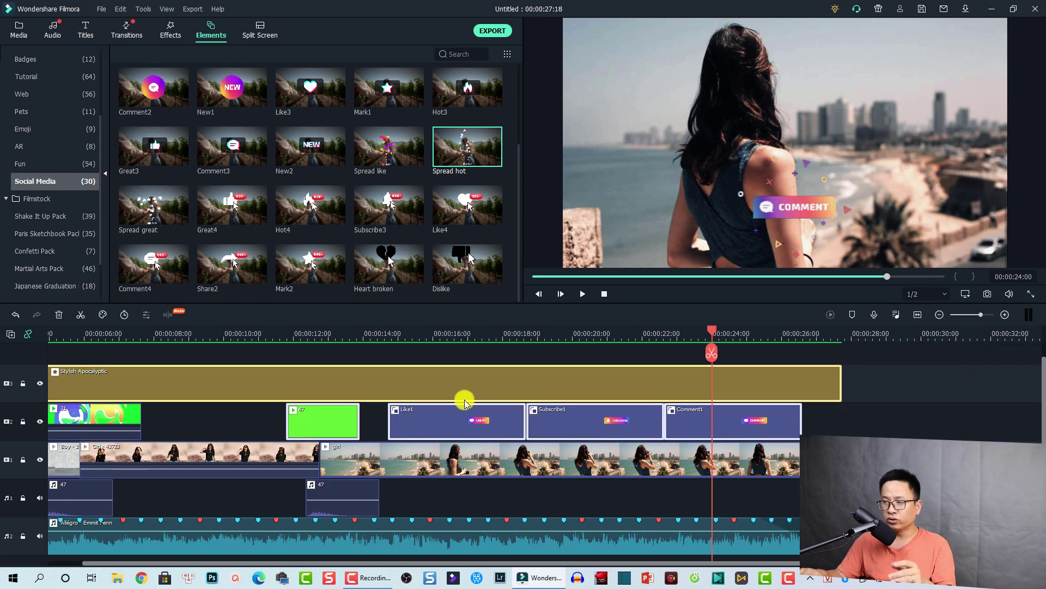
left_click(465, 343)
left_click(472, 420)
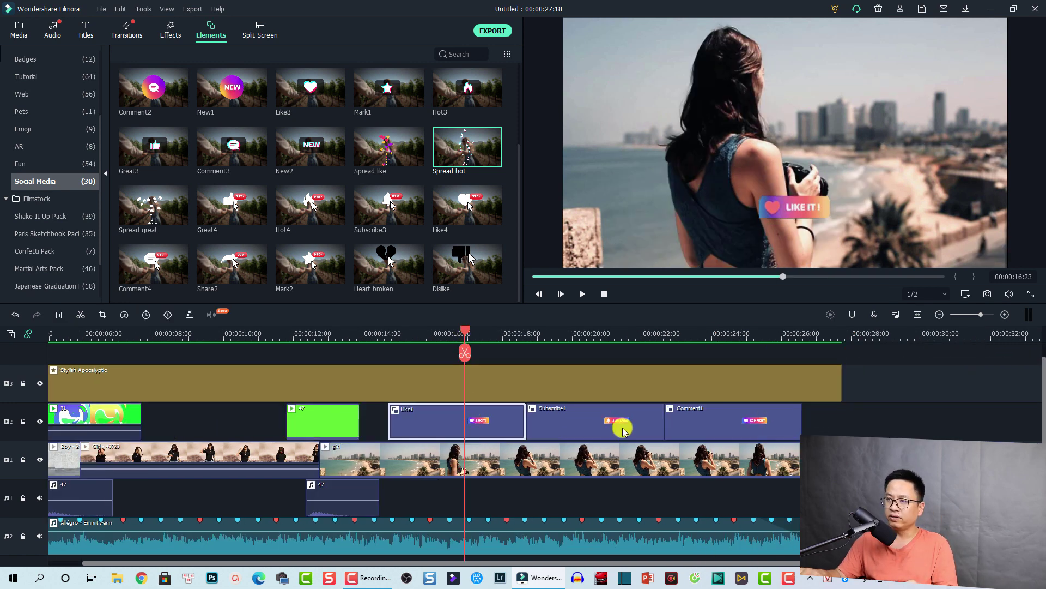
left_click_drag(876, 362, 49, 431)
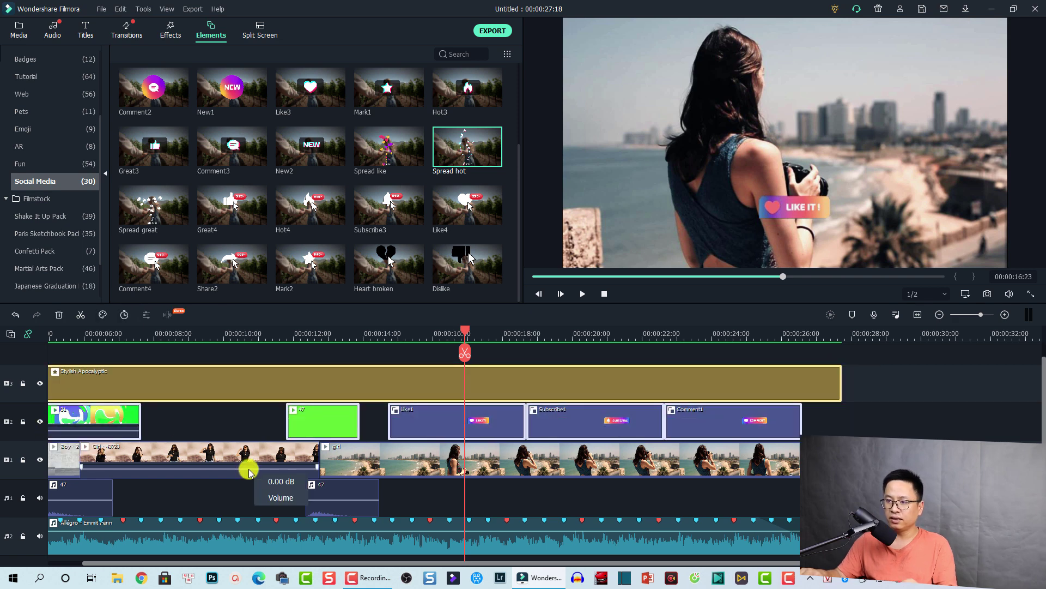
key("Delete")
- Lock the first audio track holding the 47 sound clips and delete the background music from the second audio track
left_click(335, 503)
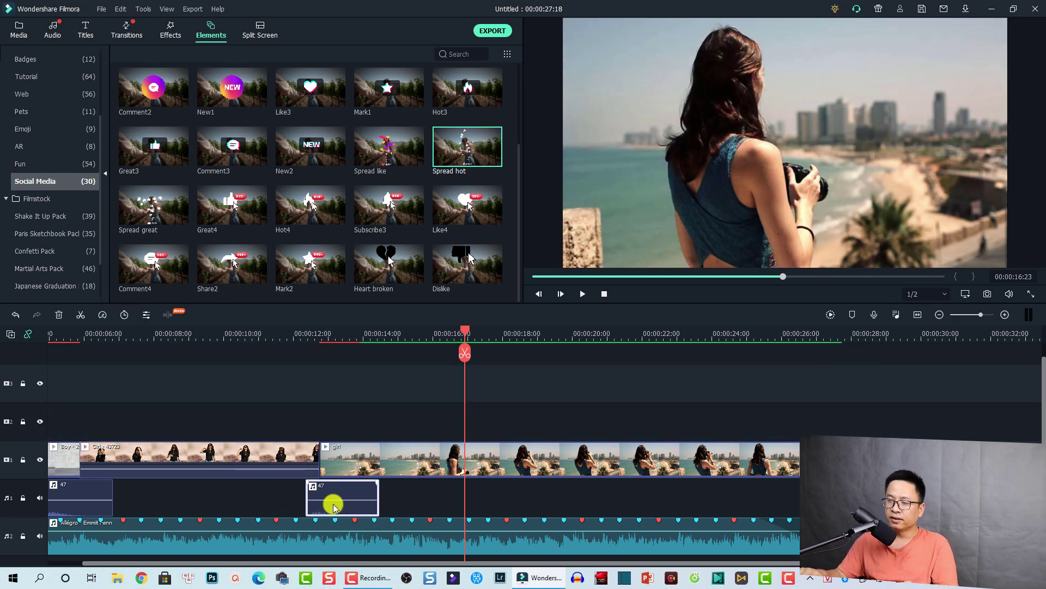
left_click(22, 498)
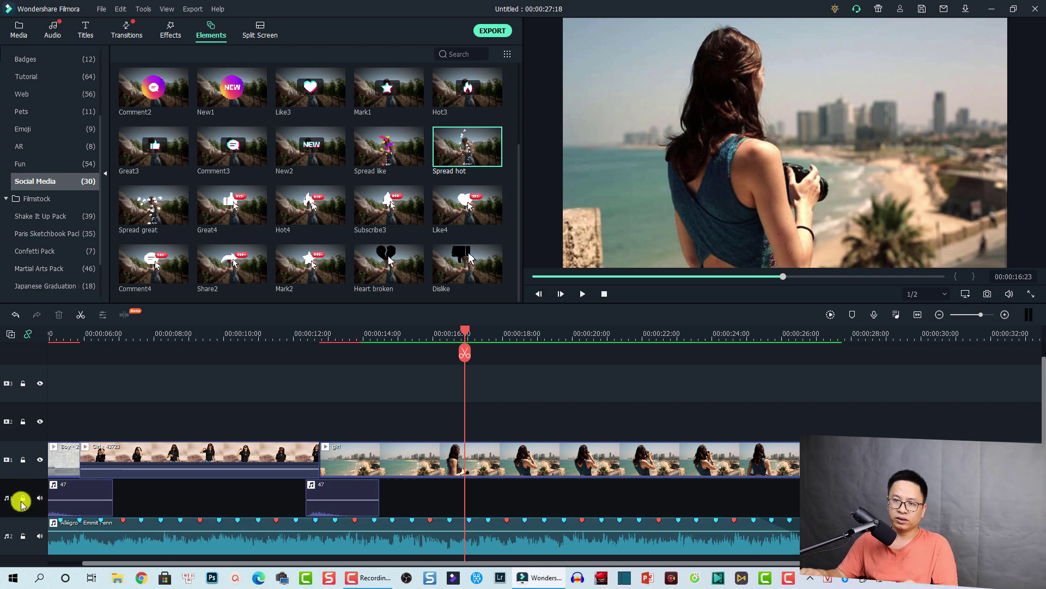
left_click(112, 542)
key("Delete")
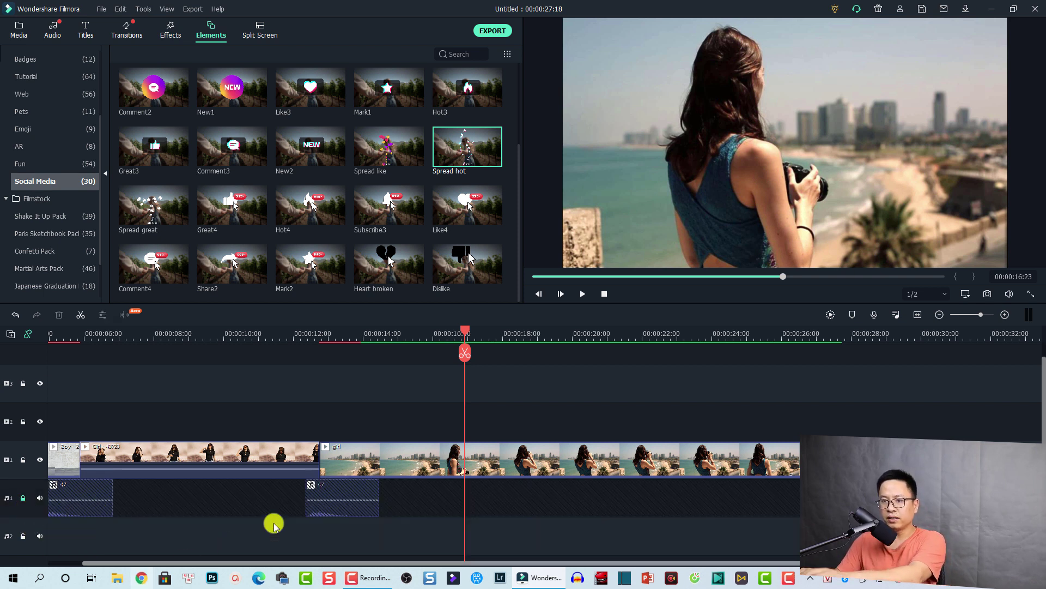
- Place the playhead at 00:00:05:09, near the end of the Boy - 21827 clip, and select that clip
left_click(917, 315)
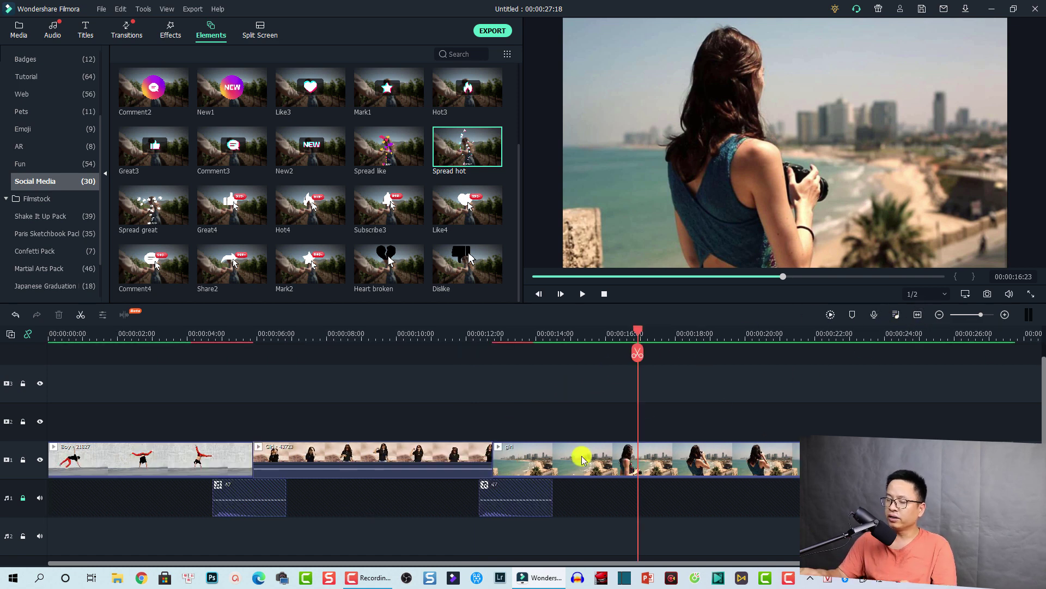
left_click(234, 336)
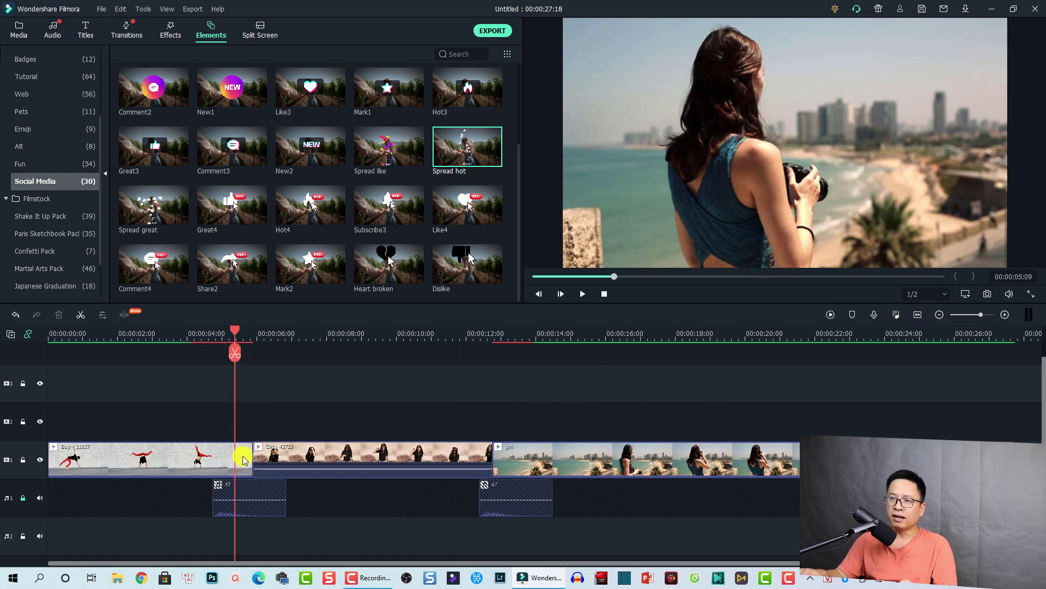
left_click(238, 457)
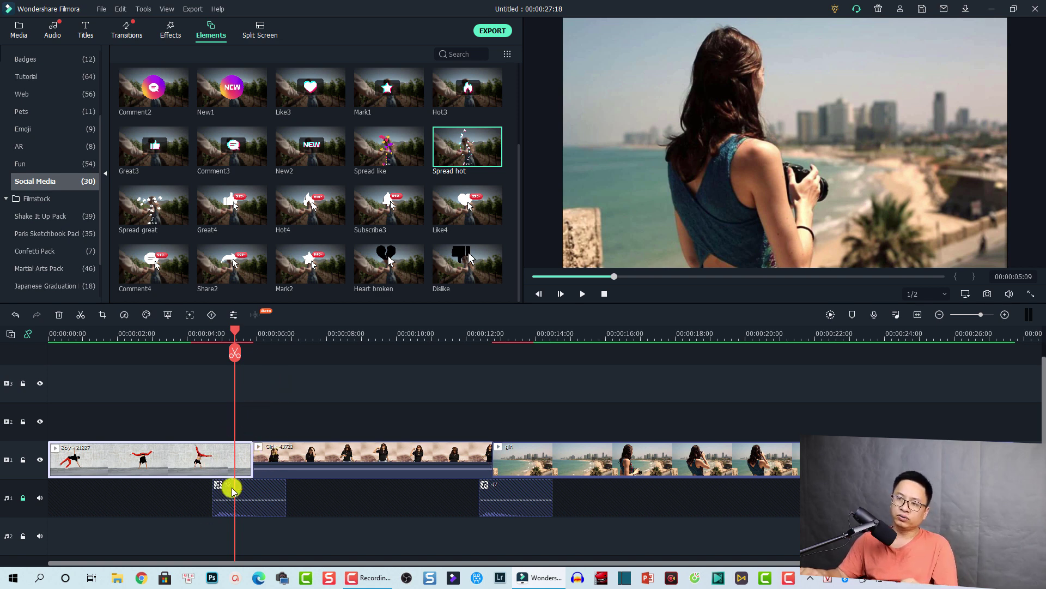
- Add clip 31 from the shared Green Screen Trans folder to the second video track, starting level with the first 47 sound clip
left_click(129, 32)
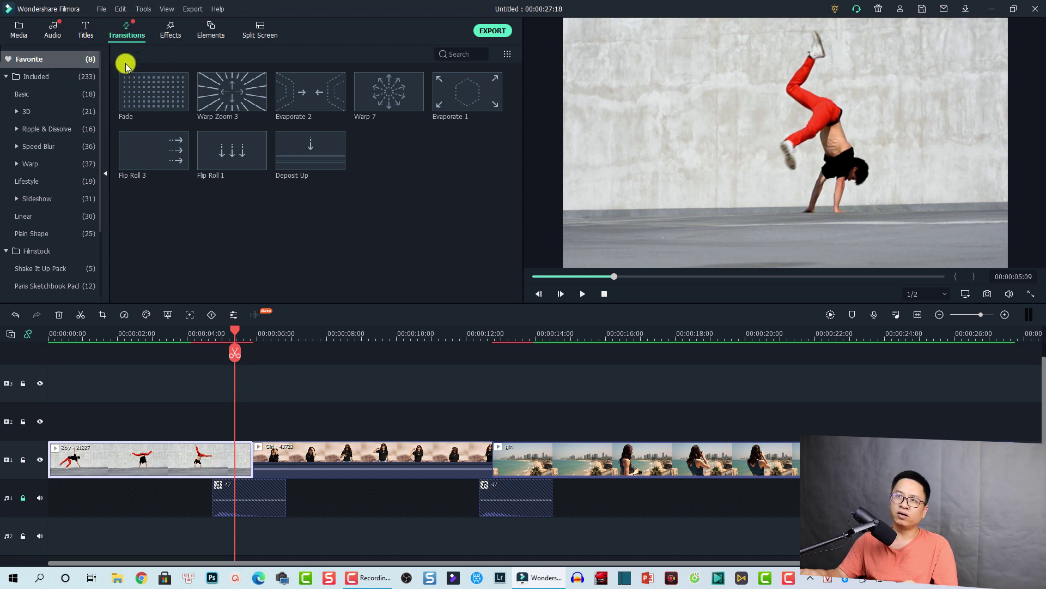
left_click(53, 76)
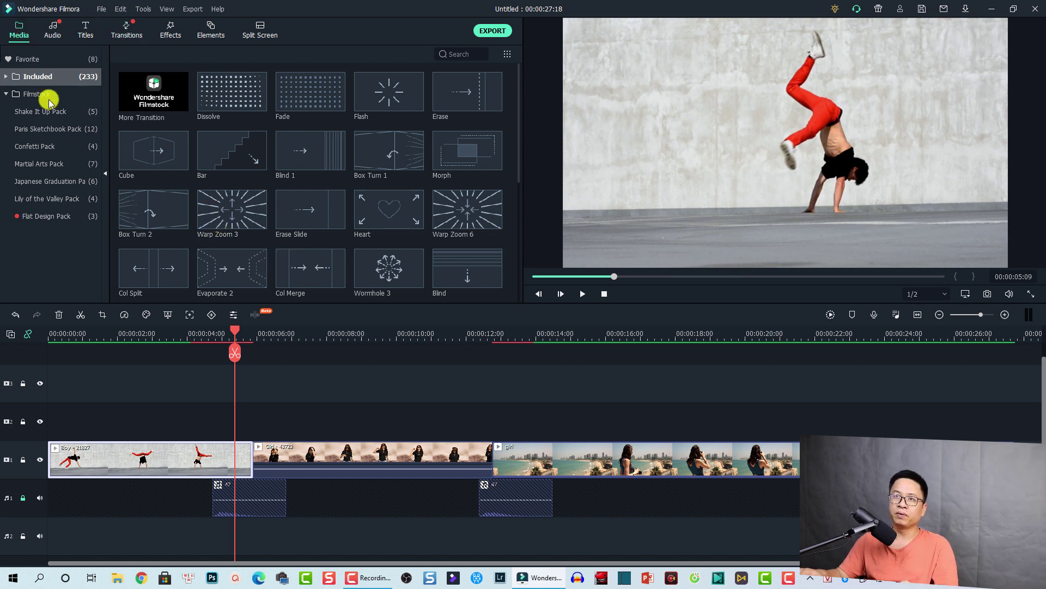
left_click(38, 47)
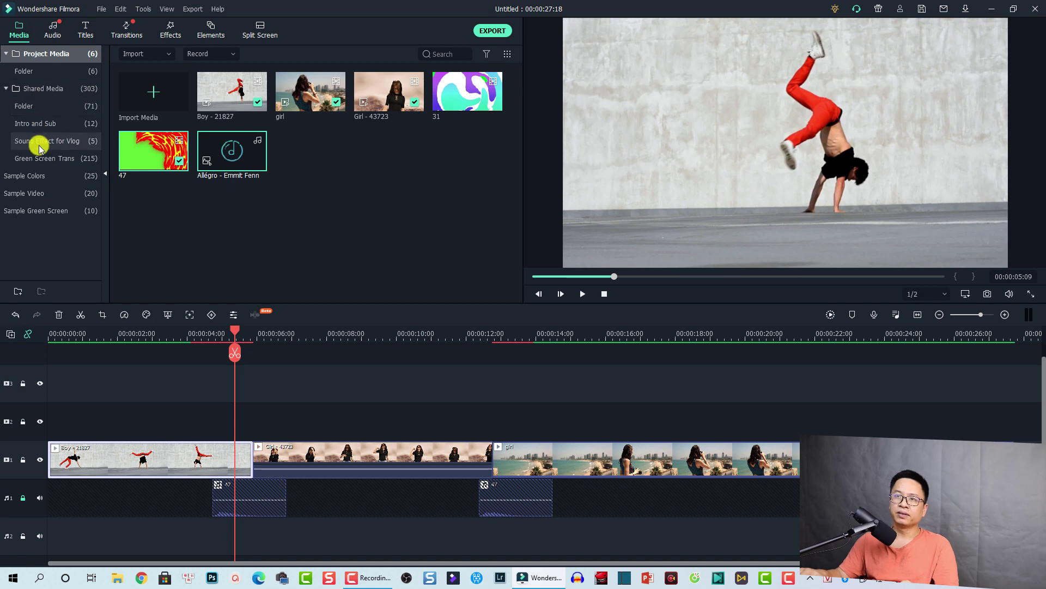
left_click(36, 88)
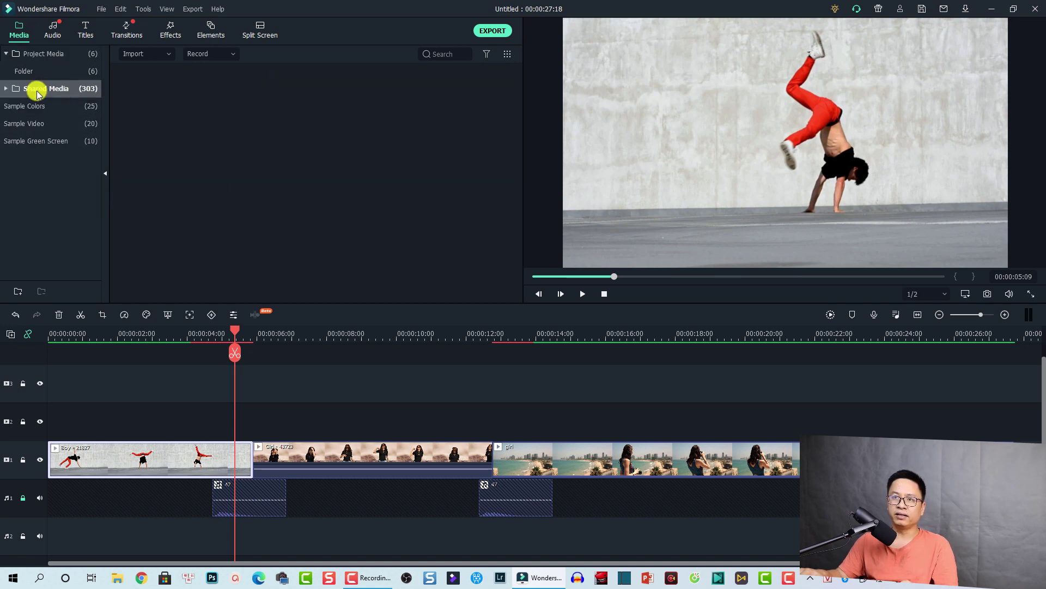
left_click(7, 89)
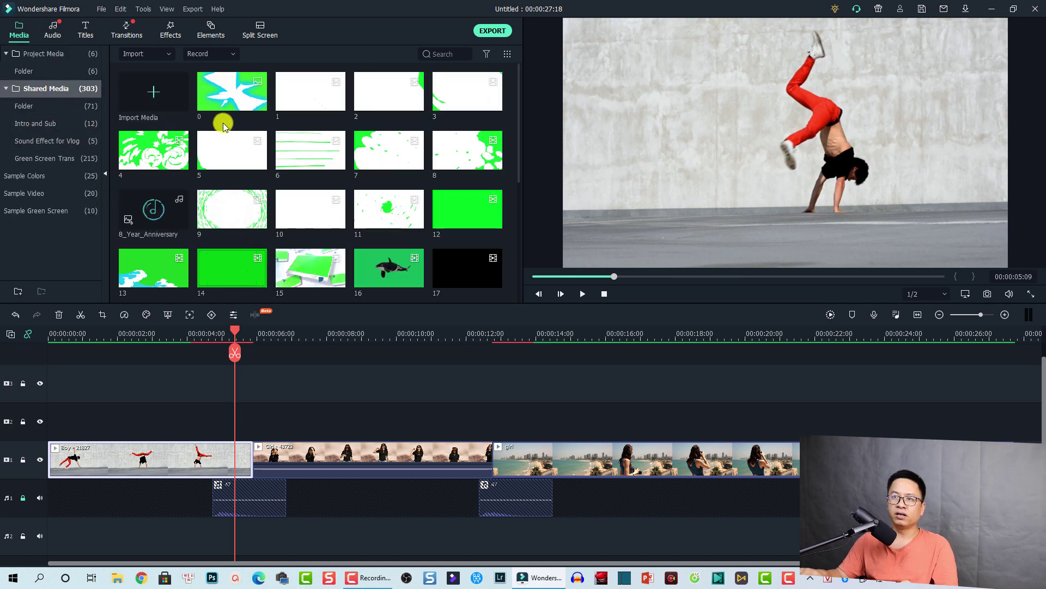
left_click(38, 158)
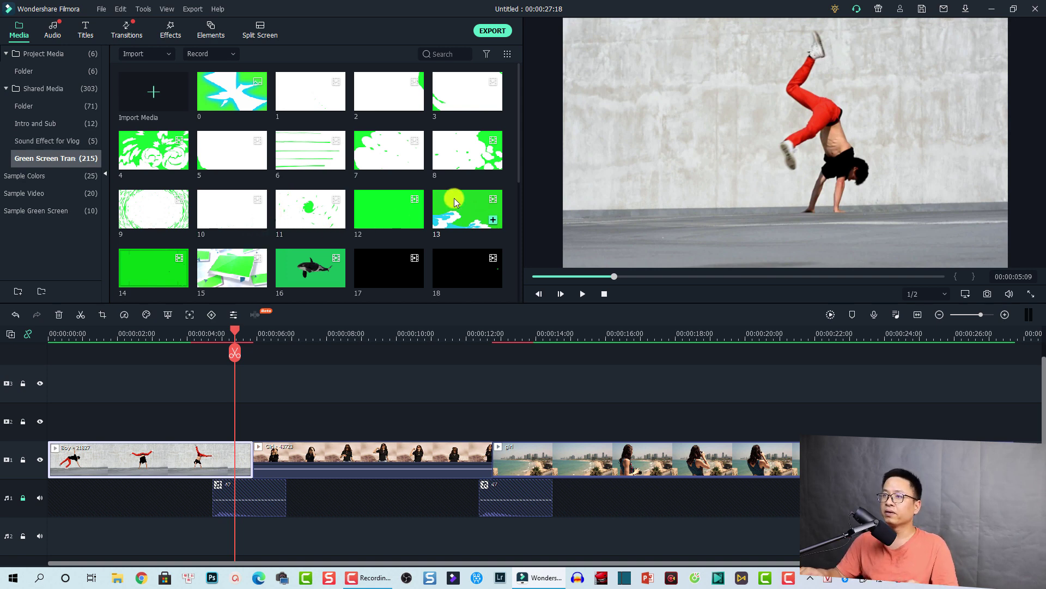
scroll(262, 224, "down", 4)
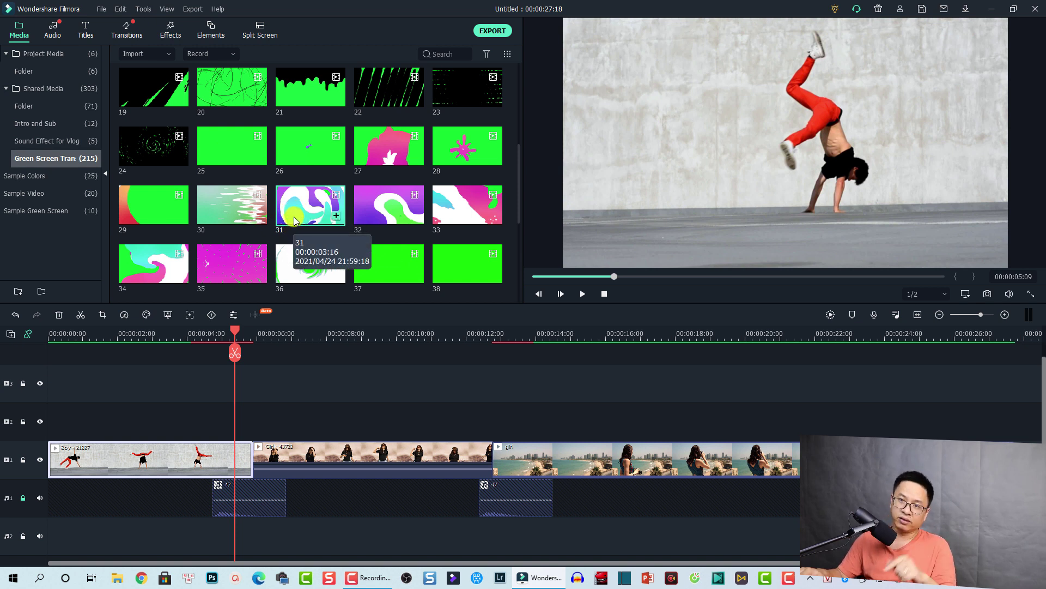
left_click_drag(294, 220, 219, 421)
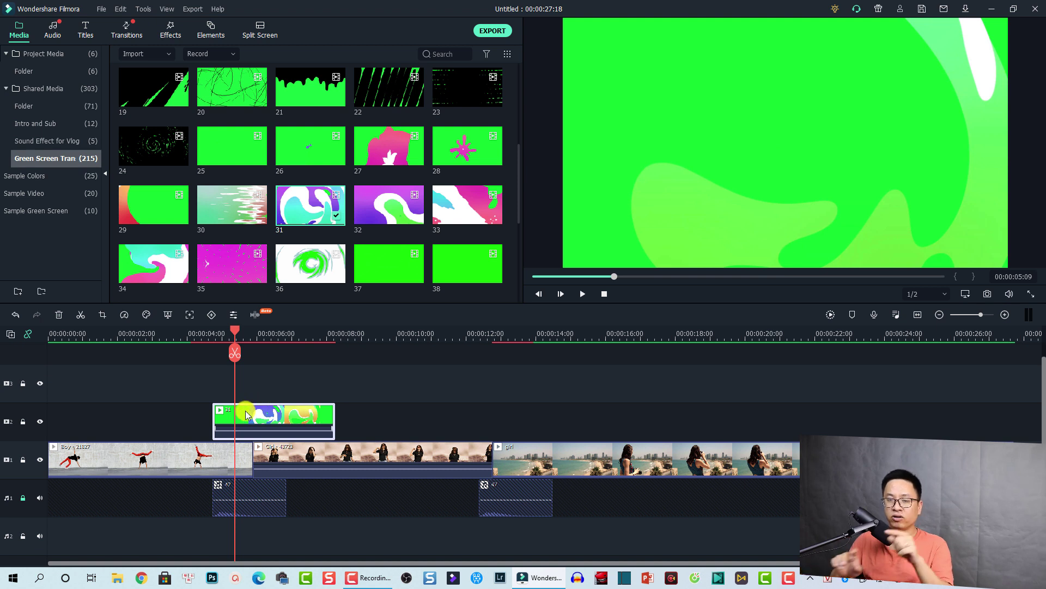
- Add a marker to clip 31 at 00:00:06:11, where the transition artwork fills the whole frame
left_click(274, 340)
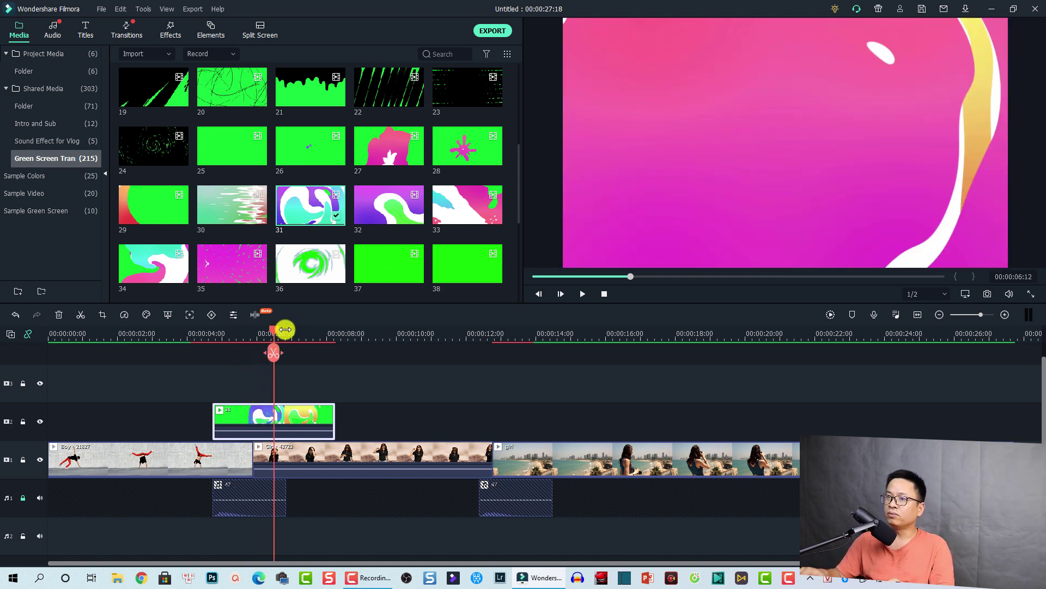
left_click_drag(275, 332, 274, 336)
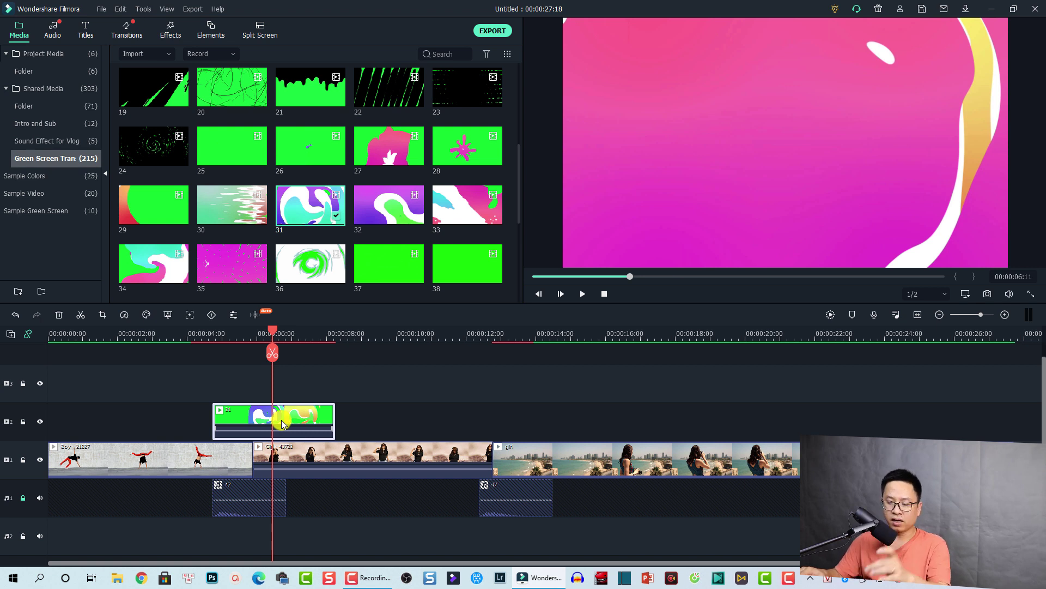
key("m")
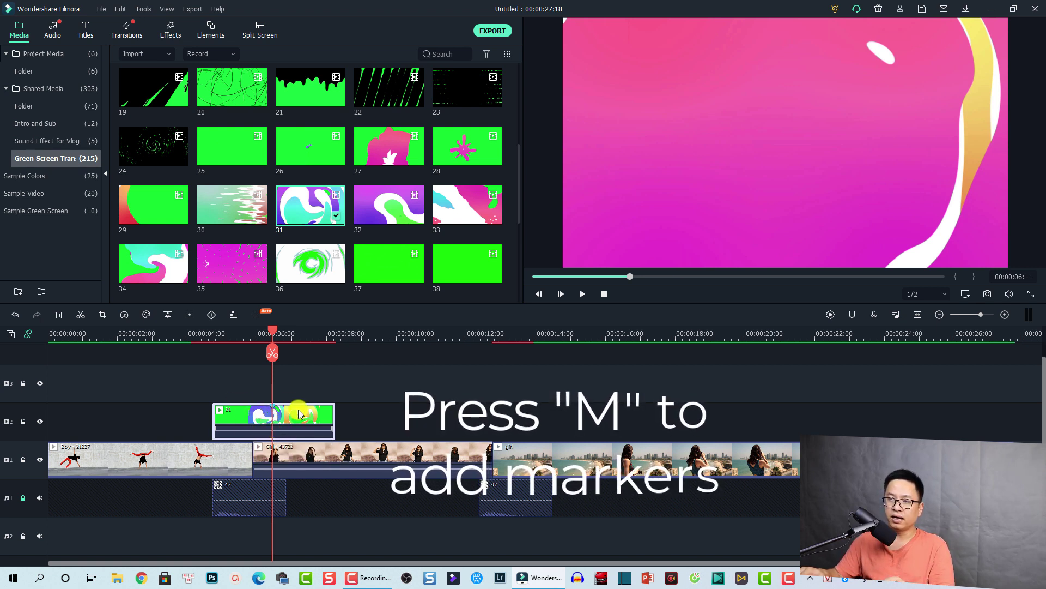
- Move clip 31 earlier on the second video track until its marker lines up with the cut between the first two main clips
left_click_drag(285, 421, 272, 434)
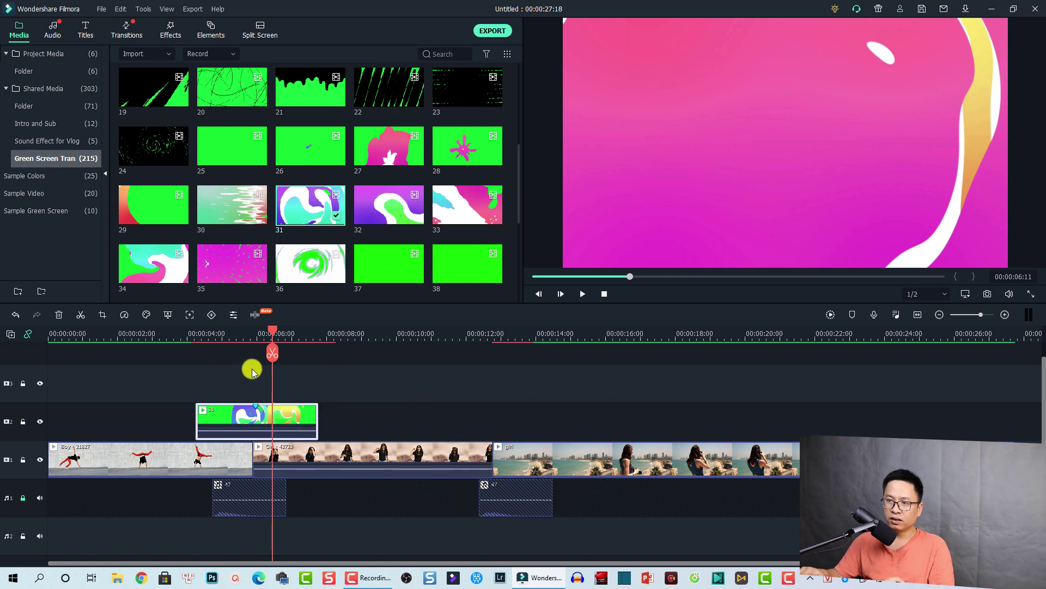
left_click(252, 333)
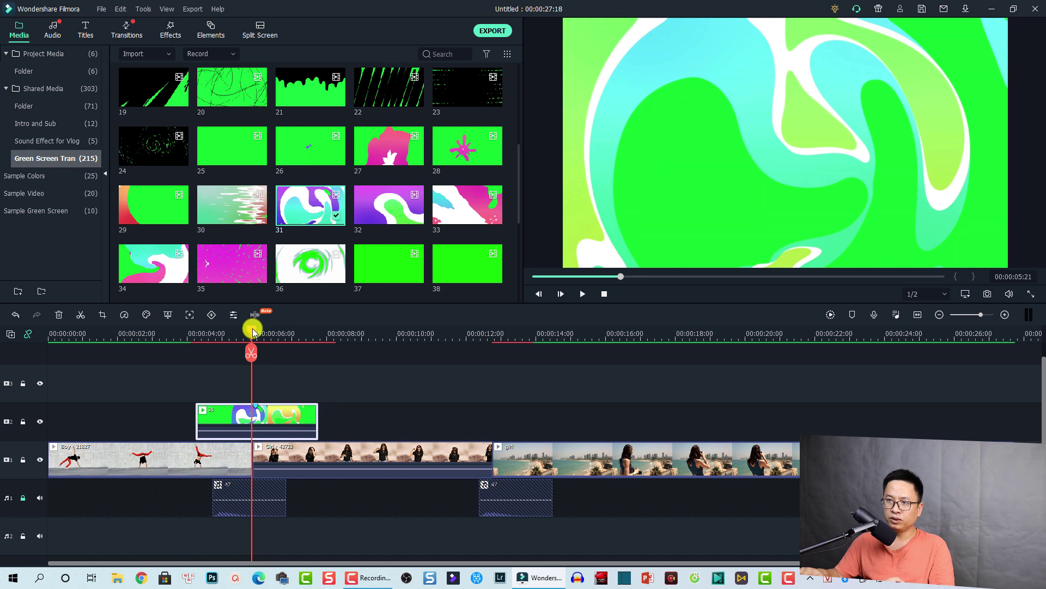
left_click_drag(285, 423, 288, 409)
left_click(190, 334)
left_click(248, 334)
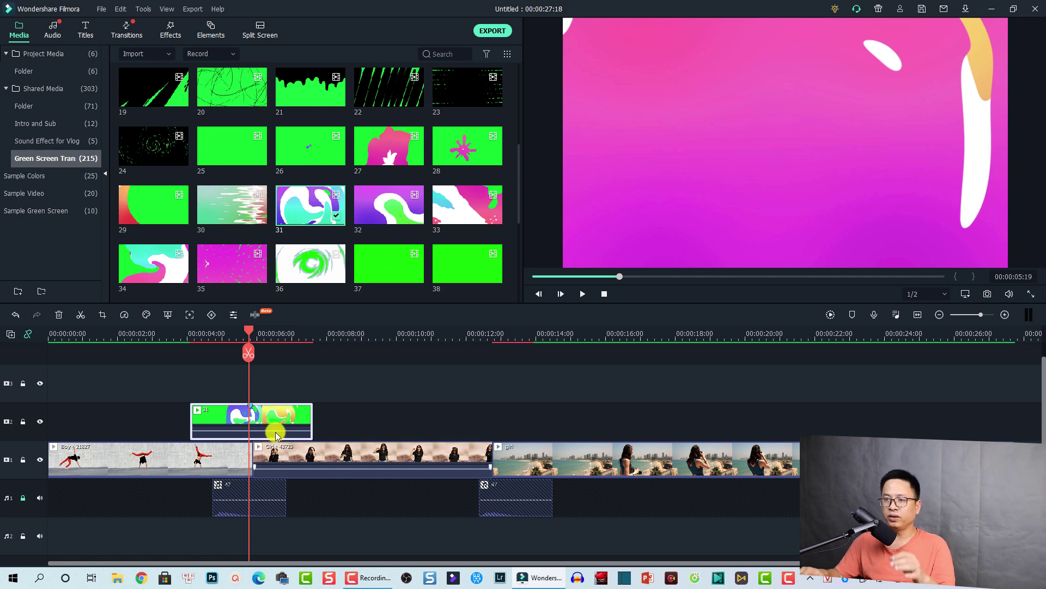
- Key out clip 31's background with Chroma Key by sampling its green at 00:00:04:16, with Offset 5 and Tolerance 54
left_click(210, 338)
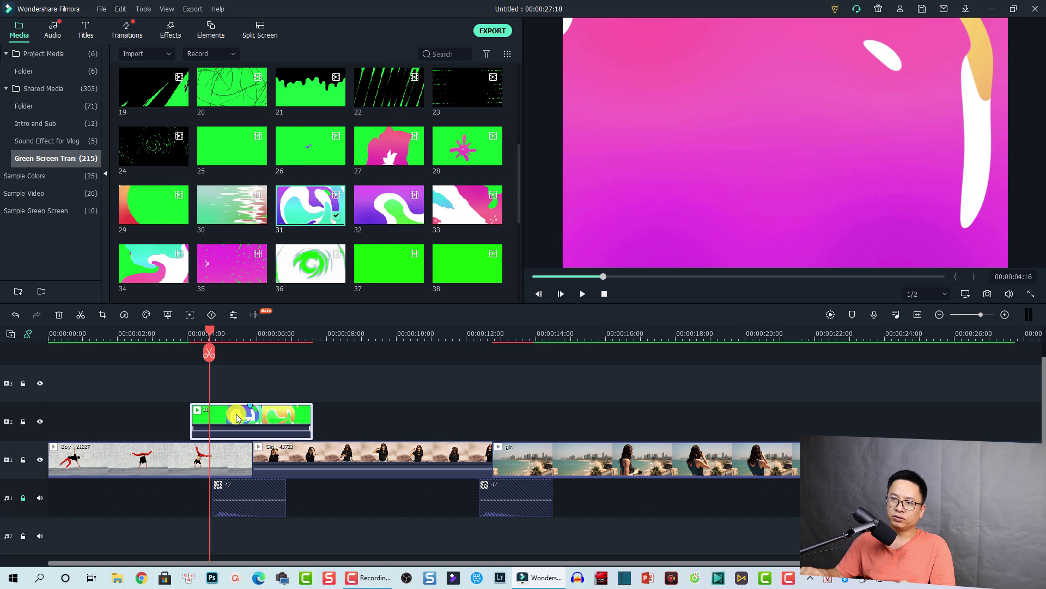
left_click(219, 427)
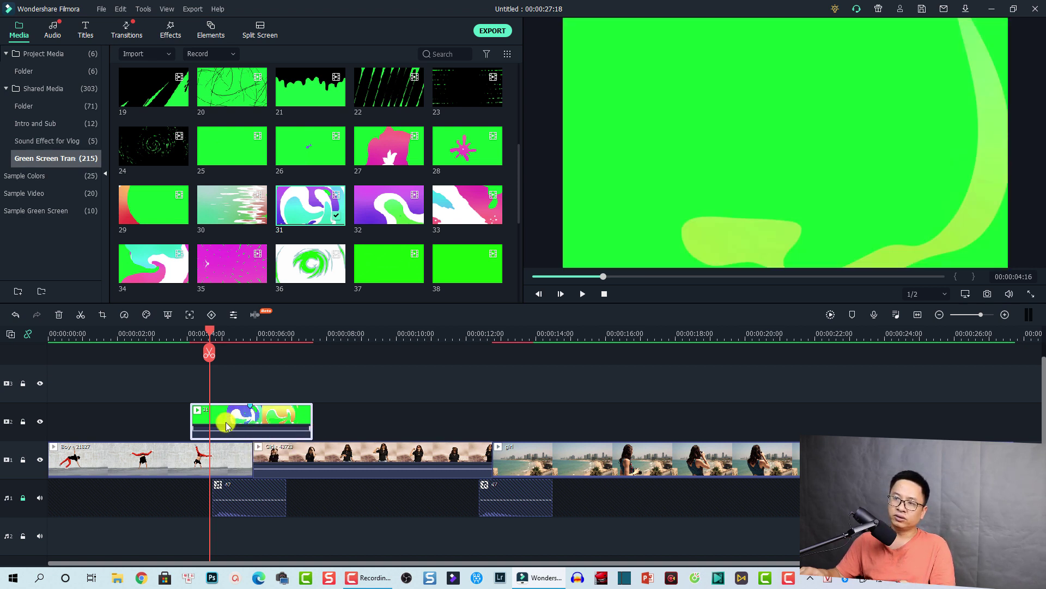
left_click(168, 316)
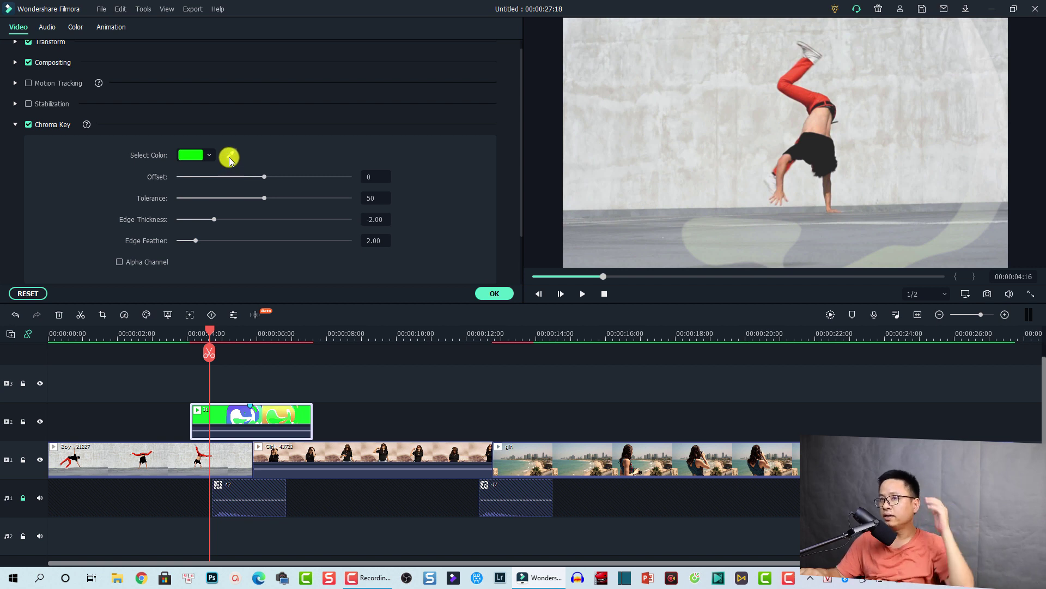
left_click(229, 158)
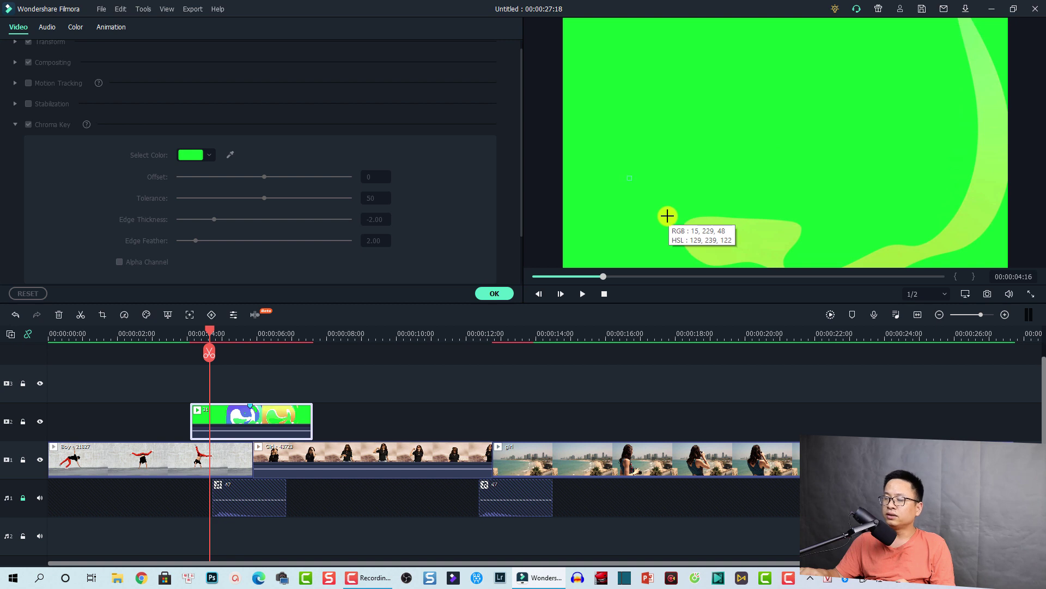
left_click(625, 260)
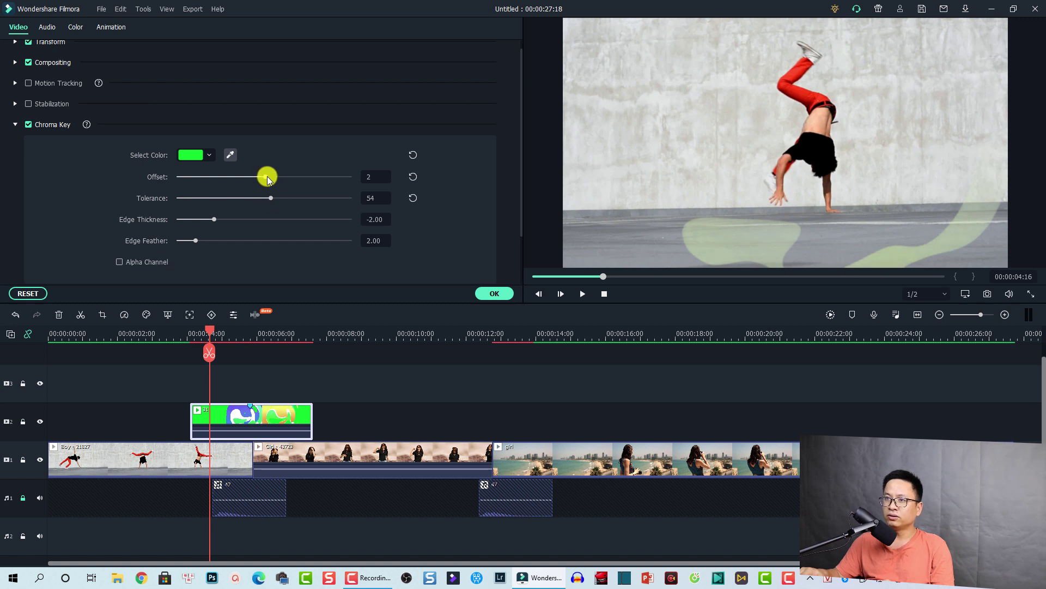
left_click_drag(267, 176, 267, 176)
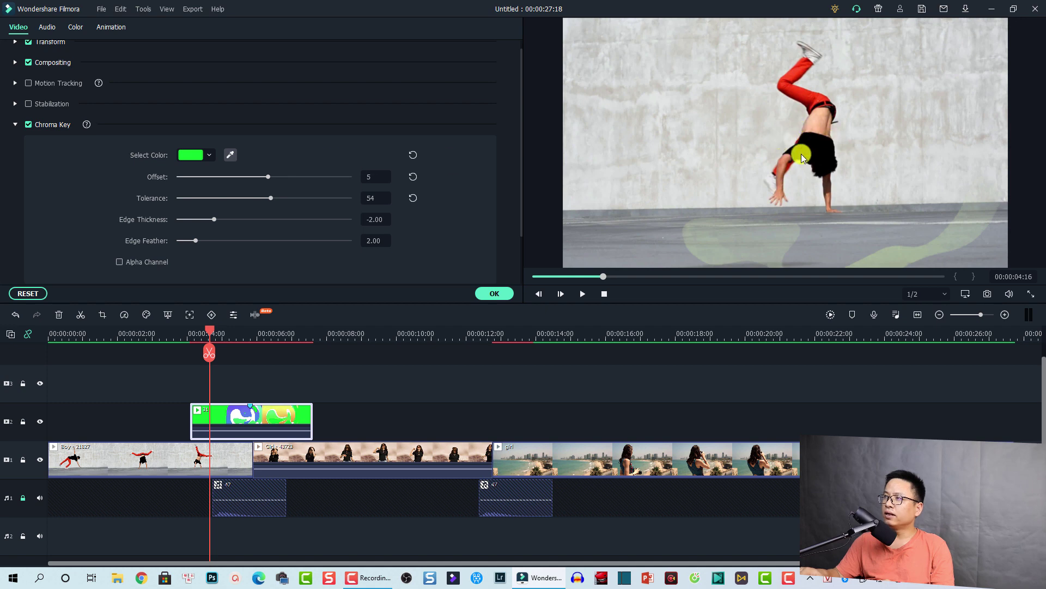
left_click(393, 407)
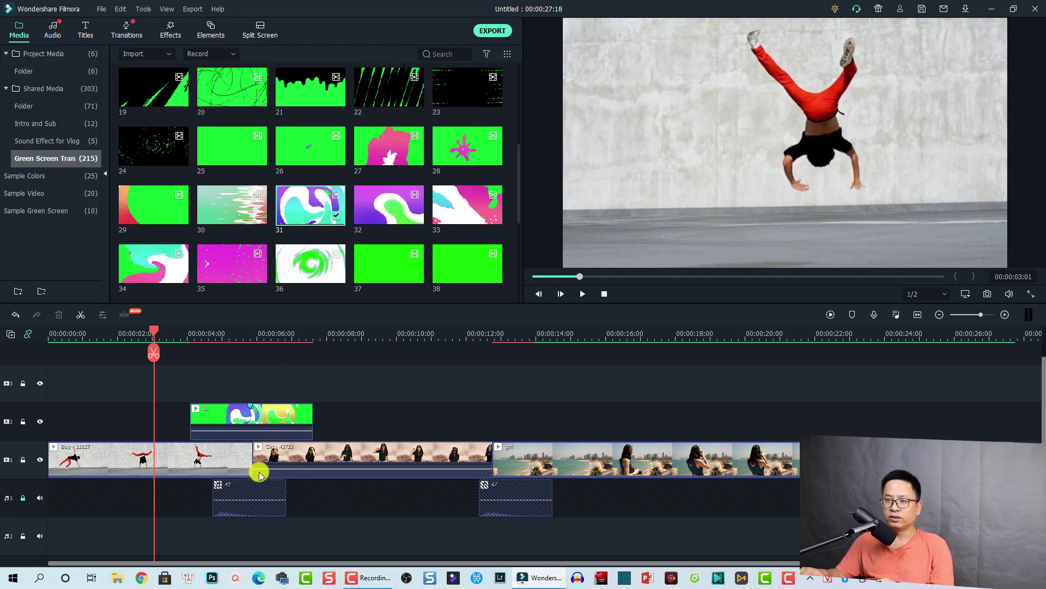
- Play back the keyed transition from before clip 31 and inspect the frame at 00:00:05:11
left_click(134, 333)
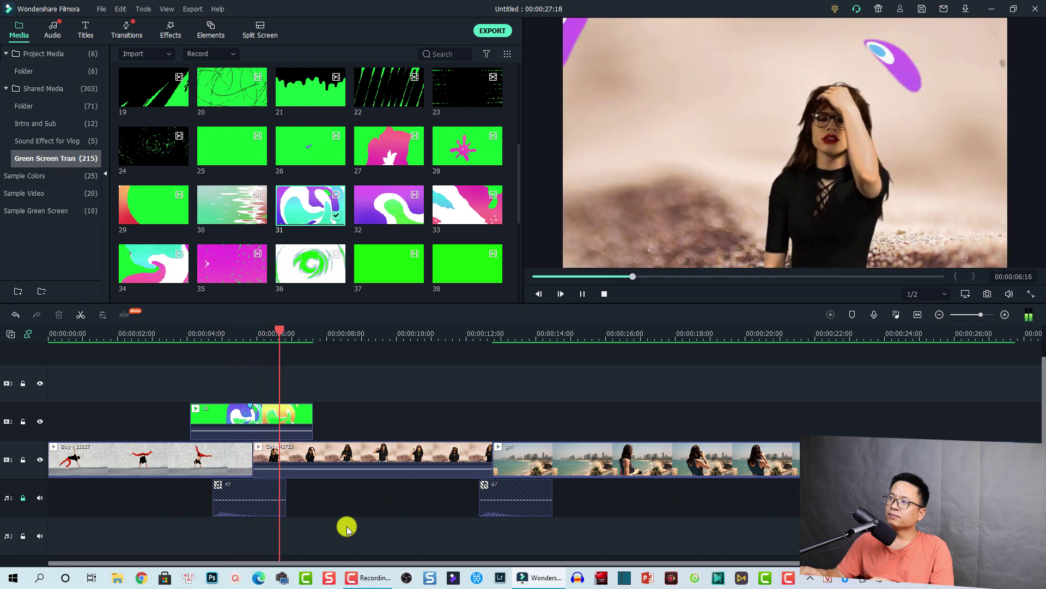
key("space")
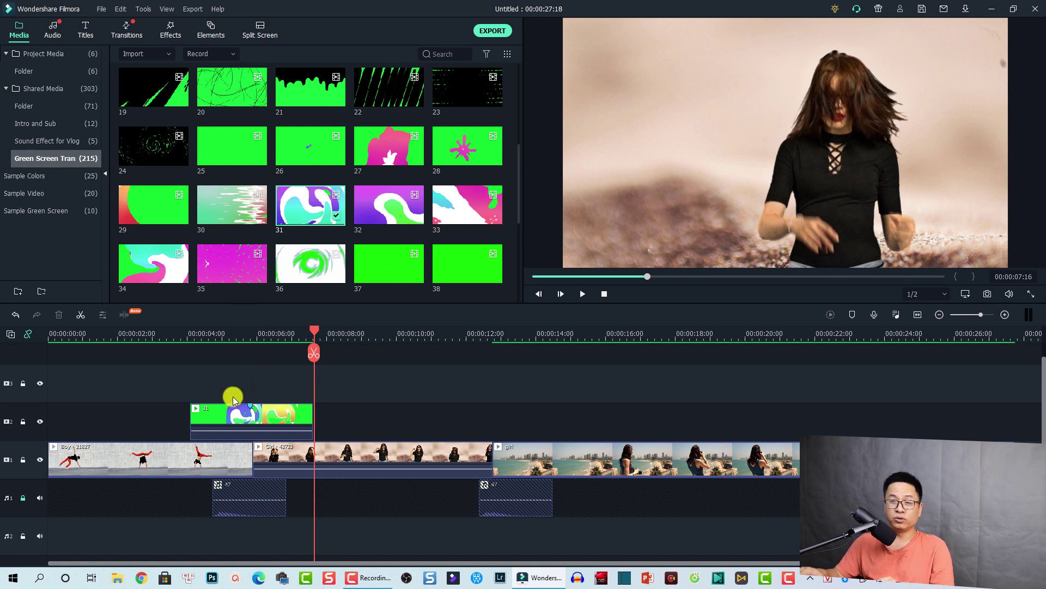
left_click(238, 334)
left_click(283, 424)
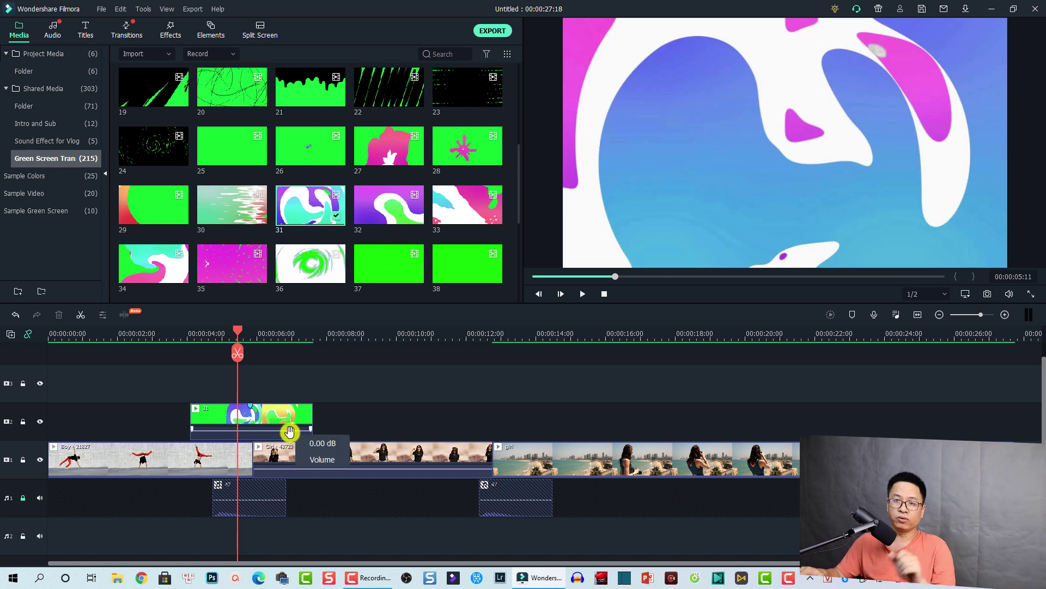
- Preview the Like1, Subscribe1 and Comment1 elements in the Social Media category
left_click(209, 34)
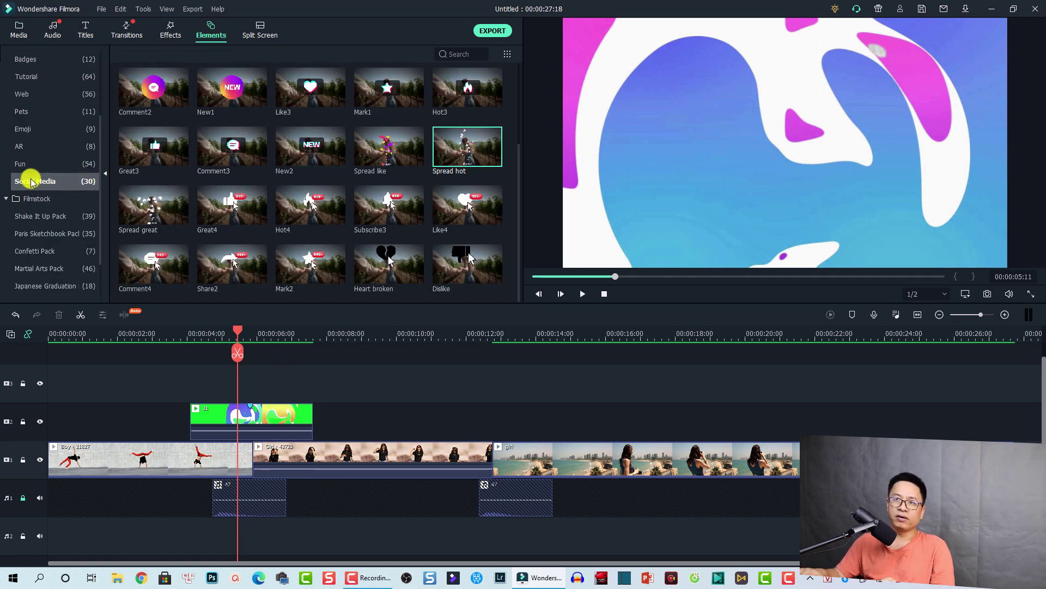
scroll(35, 120, "up", 3)
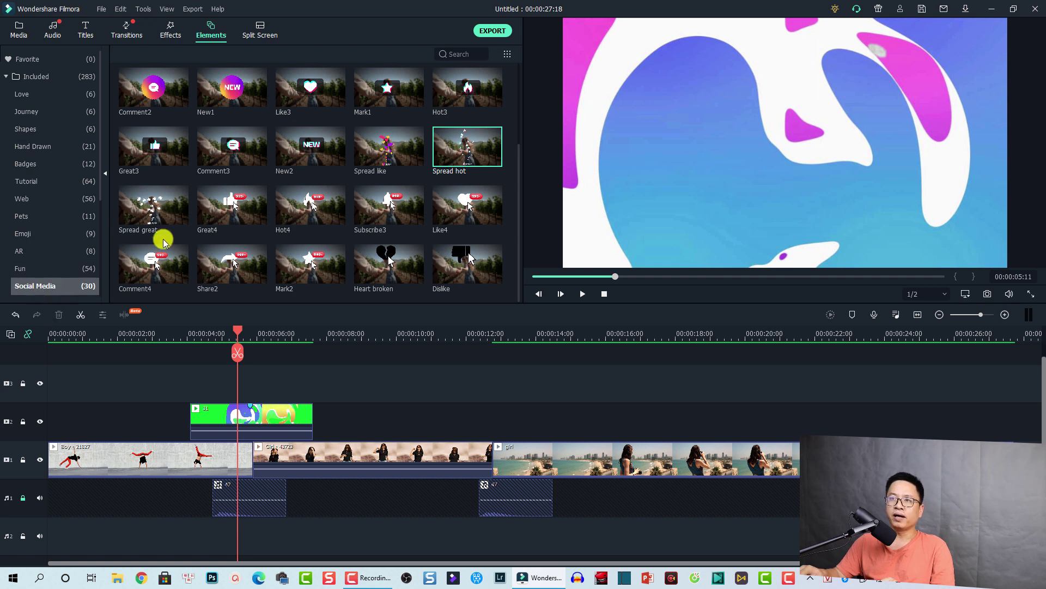
scroll(327, 212, "up", 2)
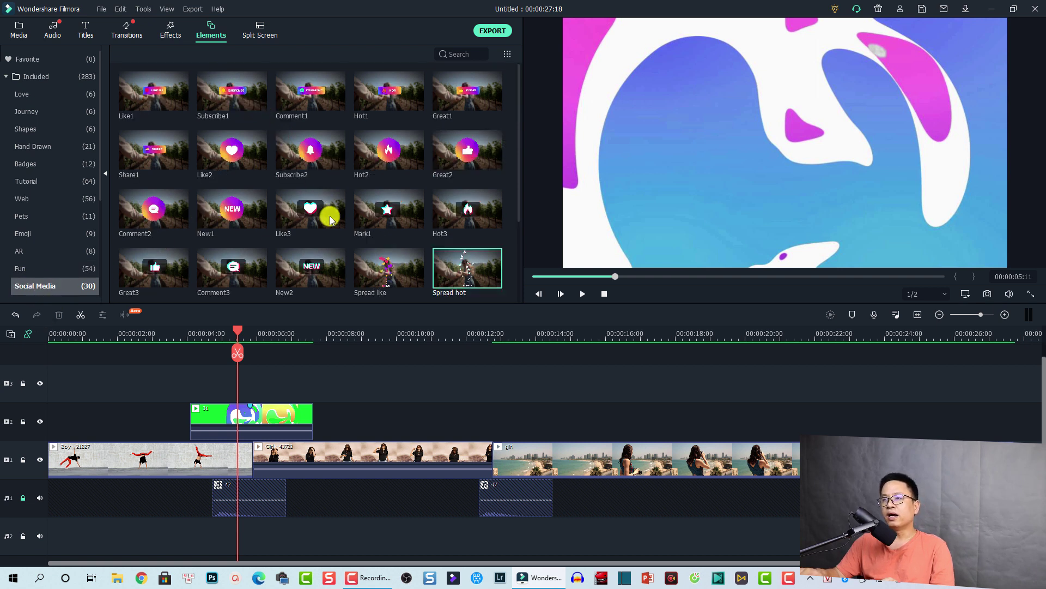
left_click(148, 100)
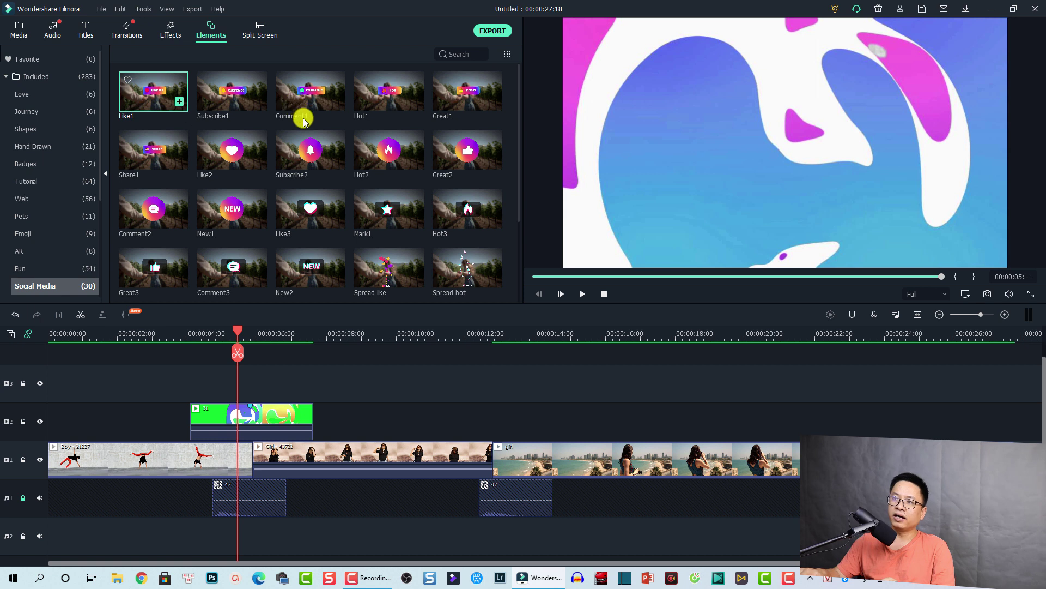
key("Right")
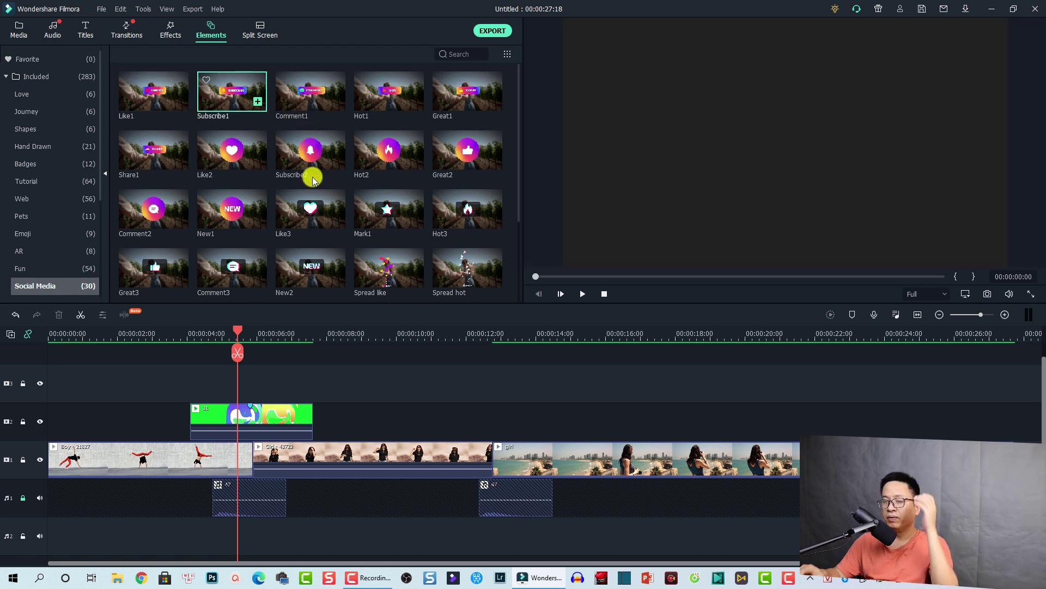
key("Right")
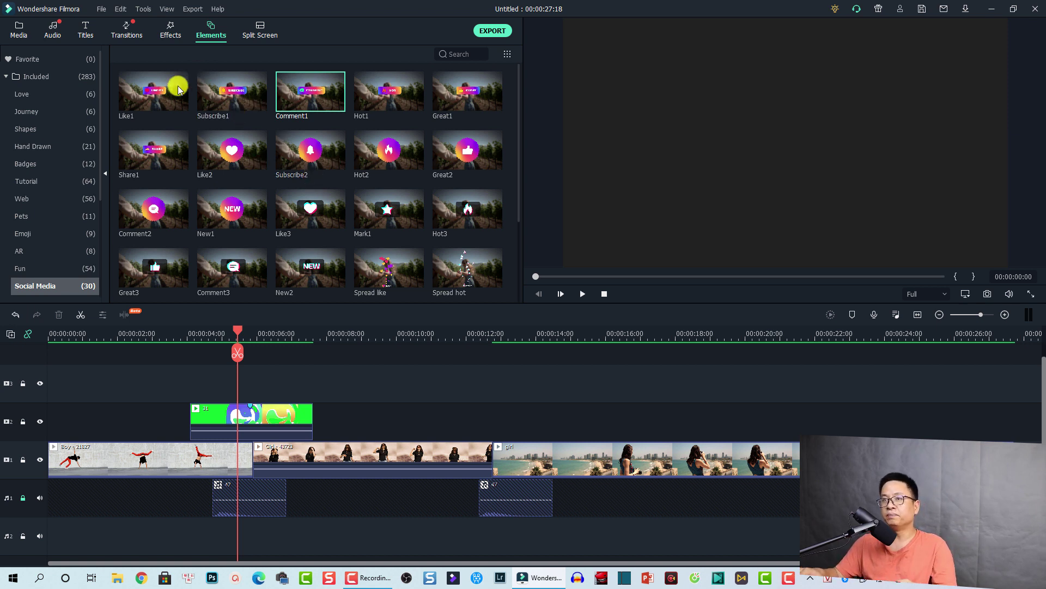
- Add the Like1 element to the second video track above the girl clip, and shrink and lower it in the frame
left_click(169, 111)
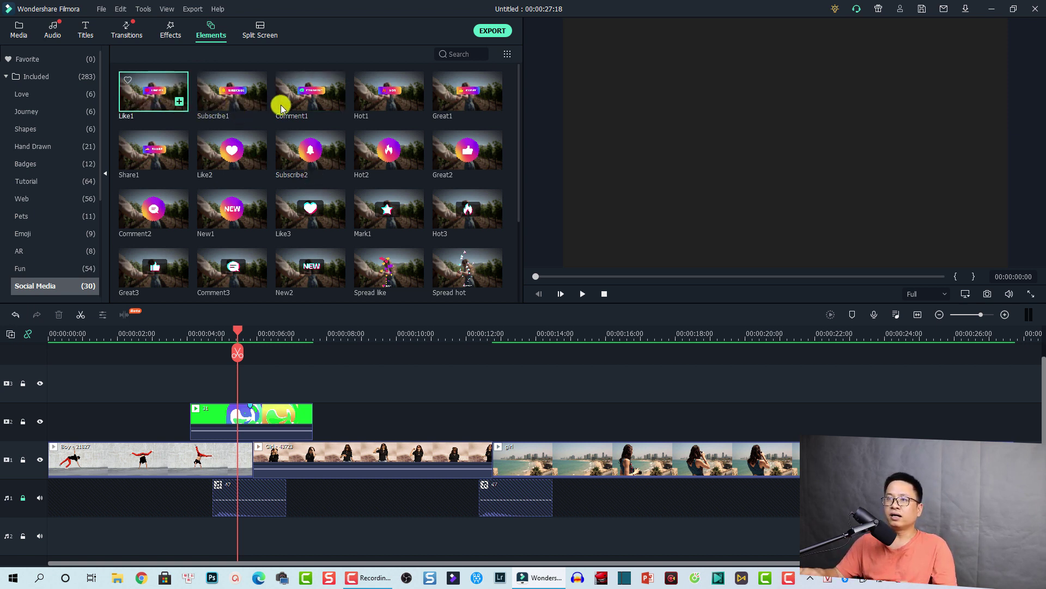
left_click_drag(148, 106, 559, 431)
left_click(587, 338)
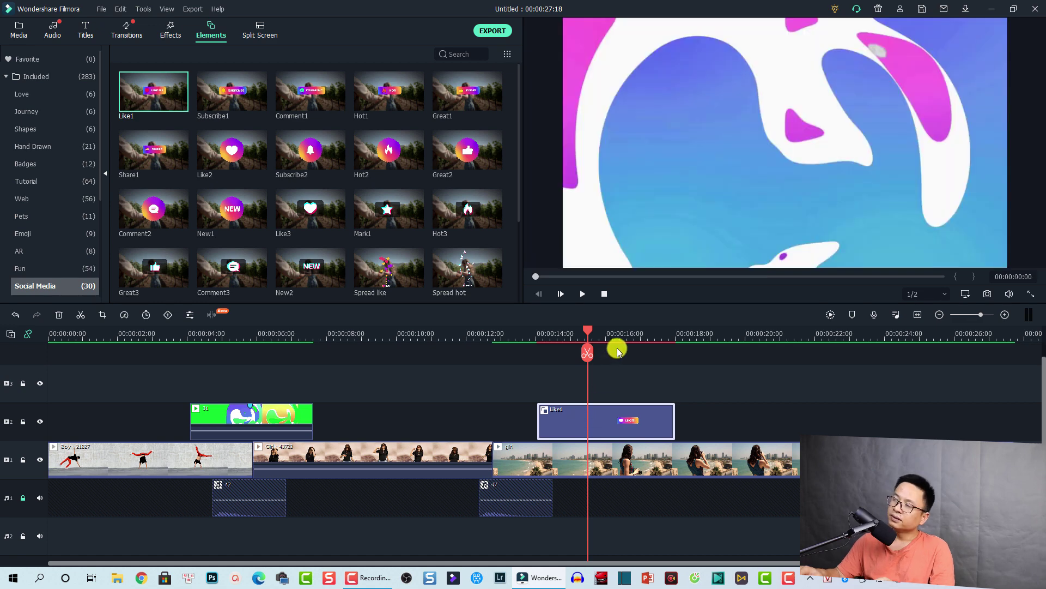
left_click_drag(567, 421, 611, 425)
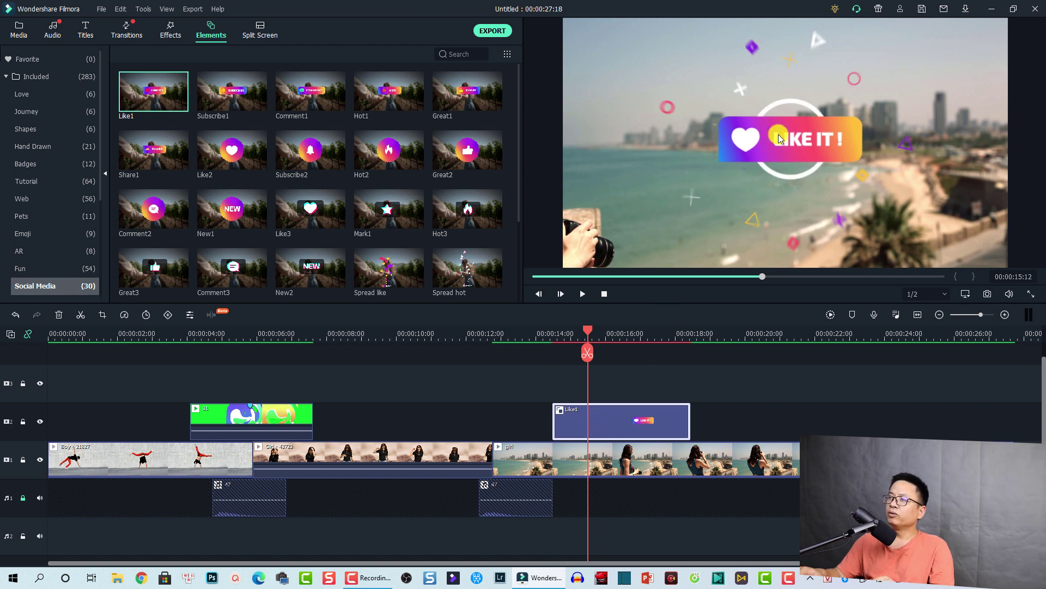
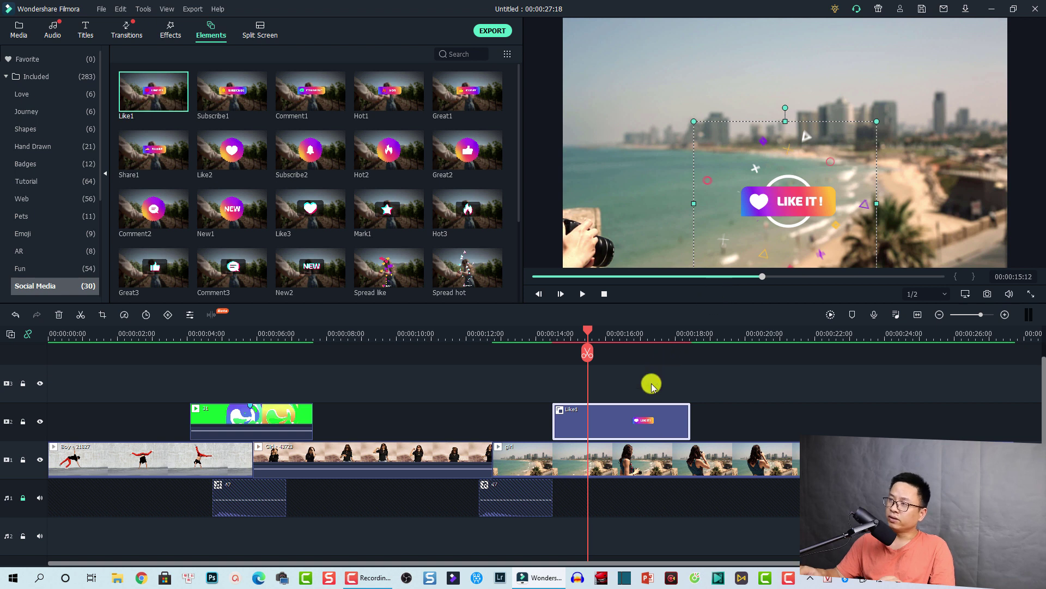
left_click(682, 385)
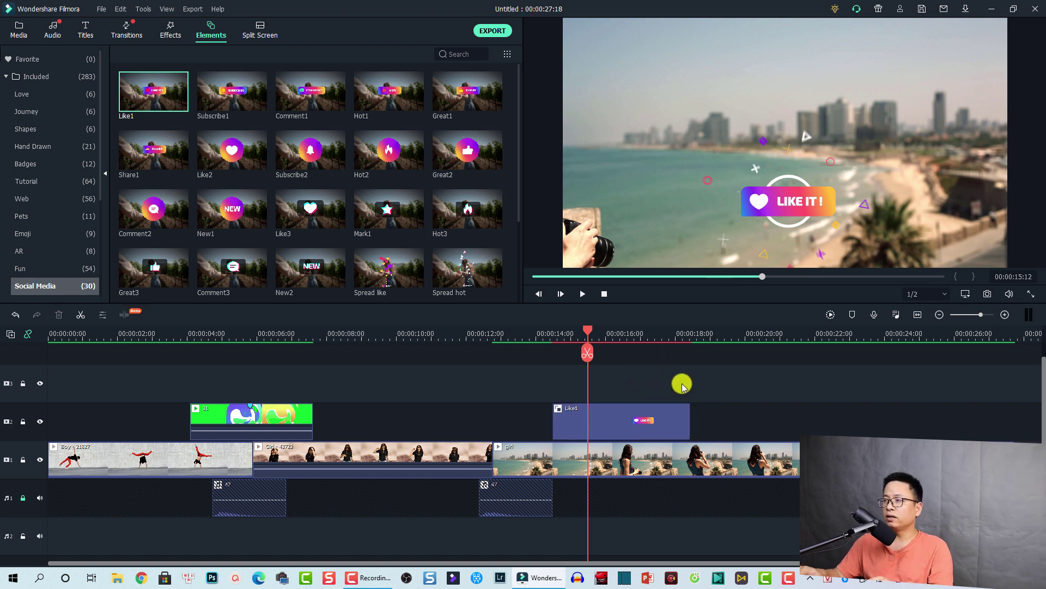
left_click(657, 410)
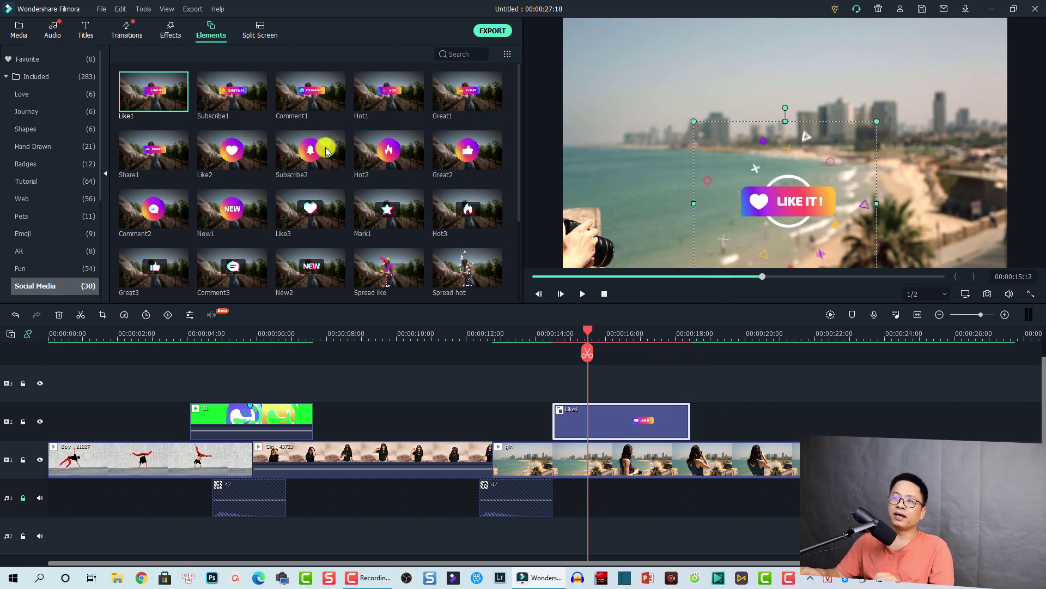
- Add Subscribe1 and Comment1 end to end after Like1 on the second video track, and compare Like1 and Subscribe1 in the preview
left_click_drag(222, 103, 692, 417)
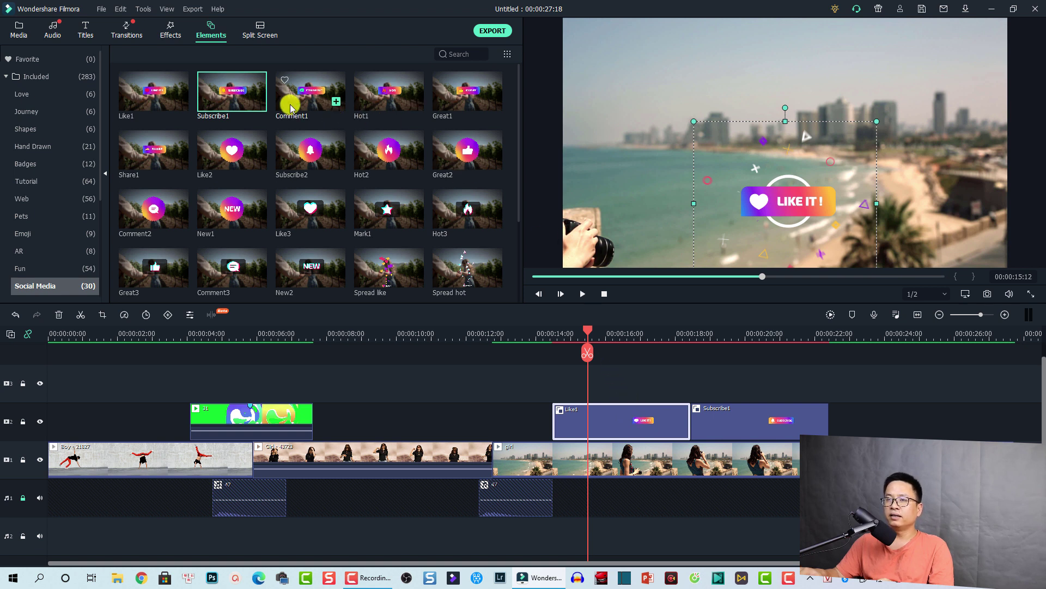
left_click_drag(291, 107, 832, 412)
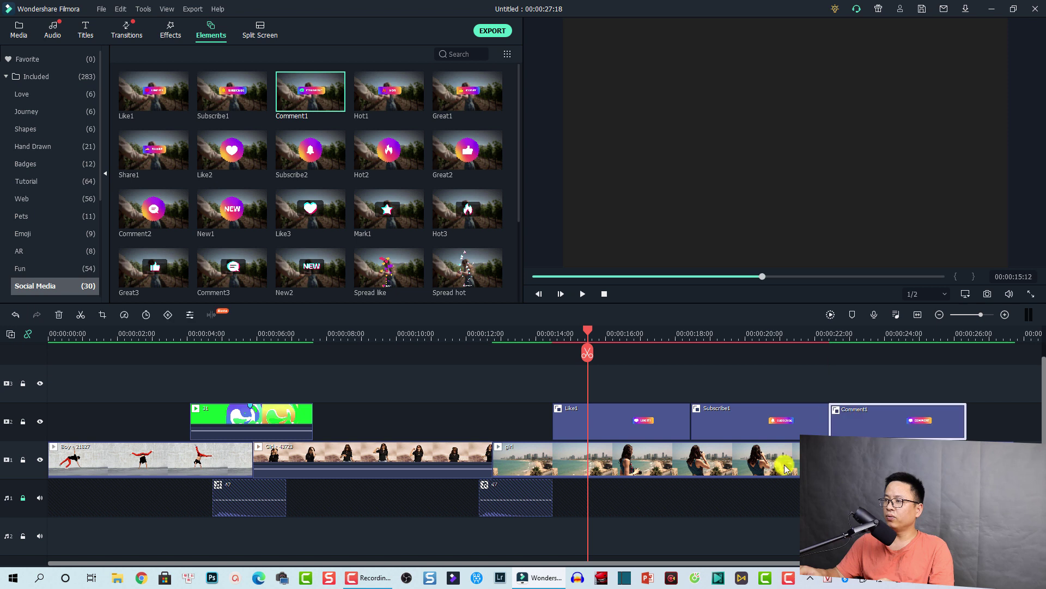
left_click(640, 343)
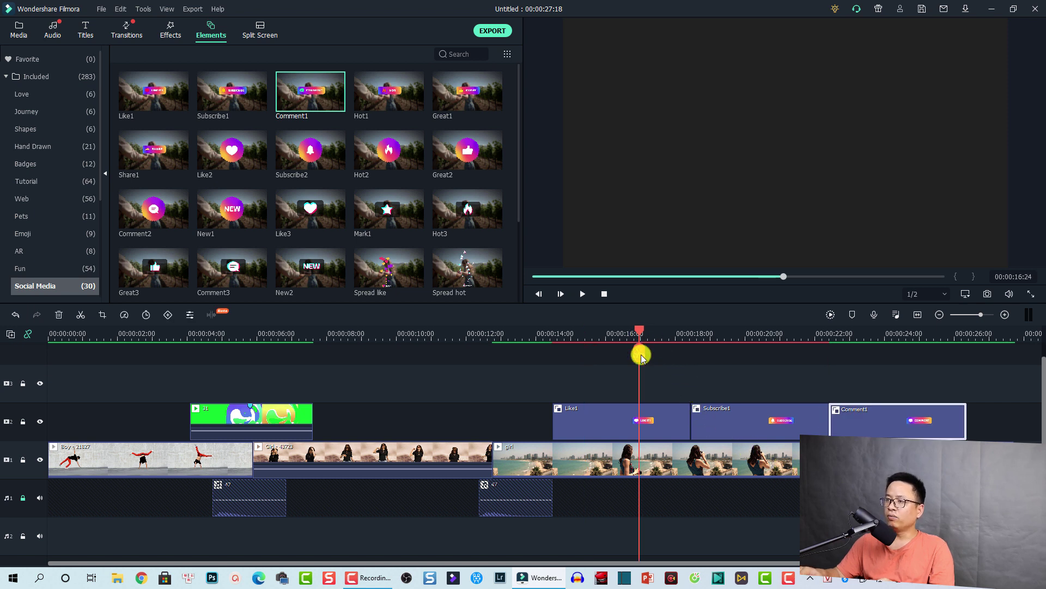
left_click(639, 416)
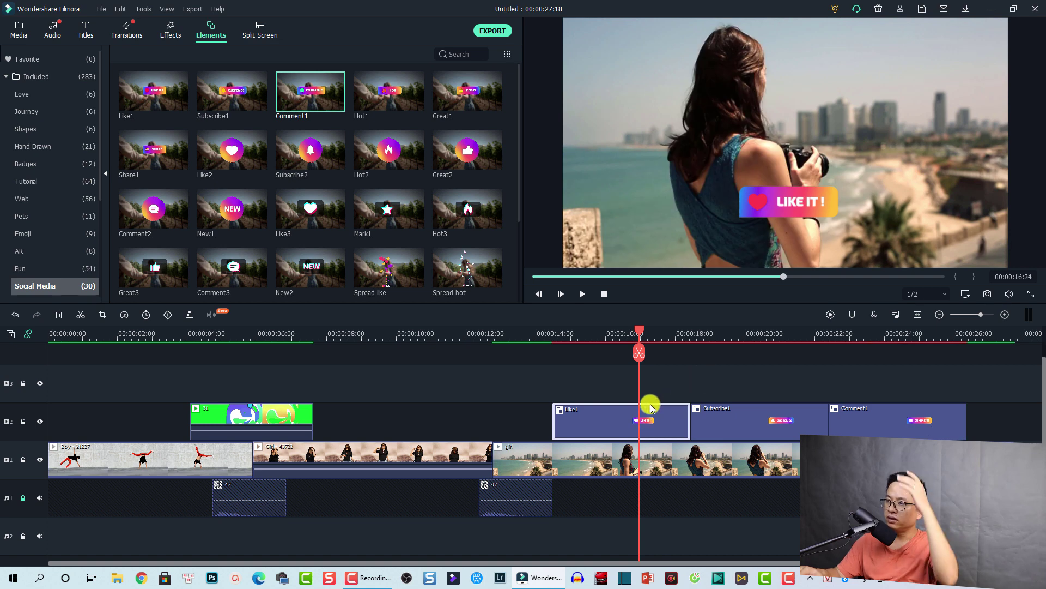
left_click(766, 335)
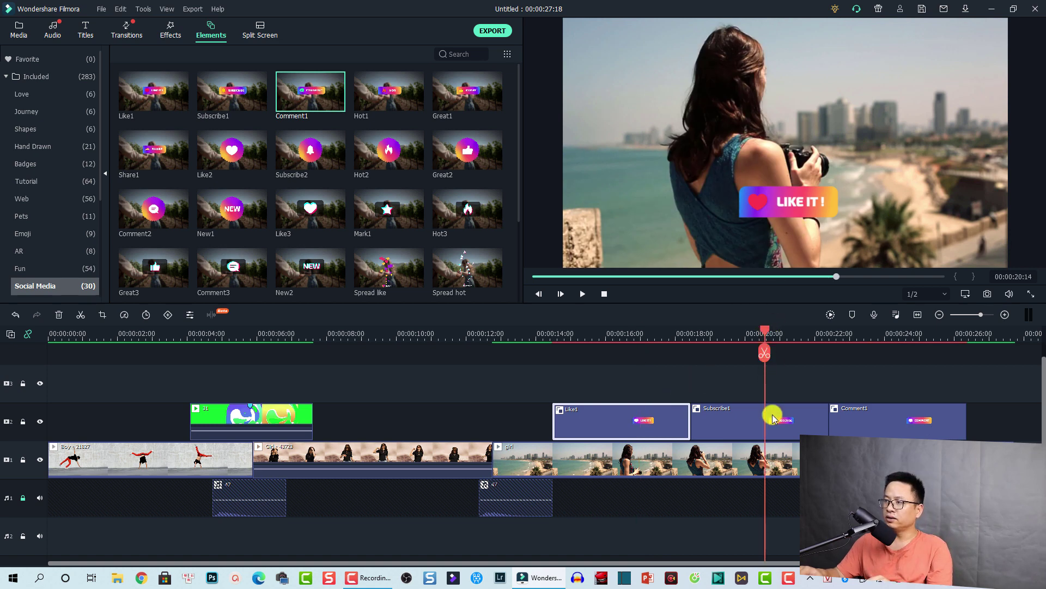
left_click(771, 414)
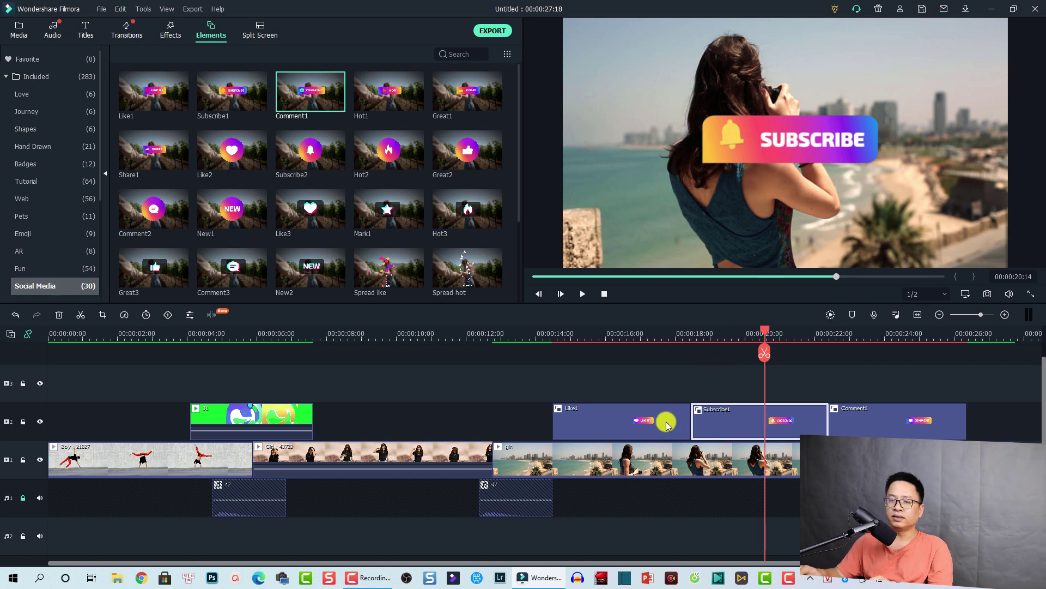
- Copy the Like1 element's effect settings and paste them onto both the Subscribe1 and Comment1 elements
left_click(635, 425)
right_click(636, 426)
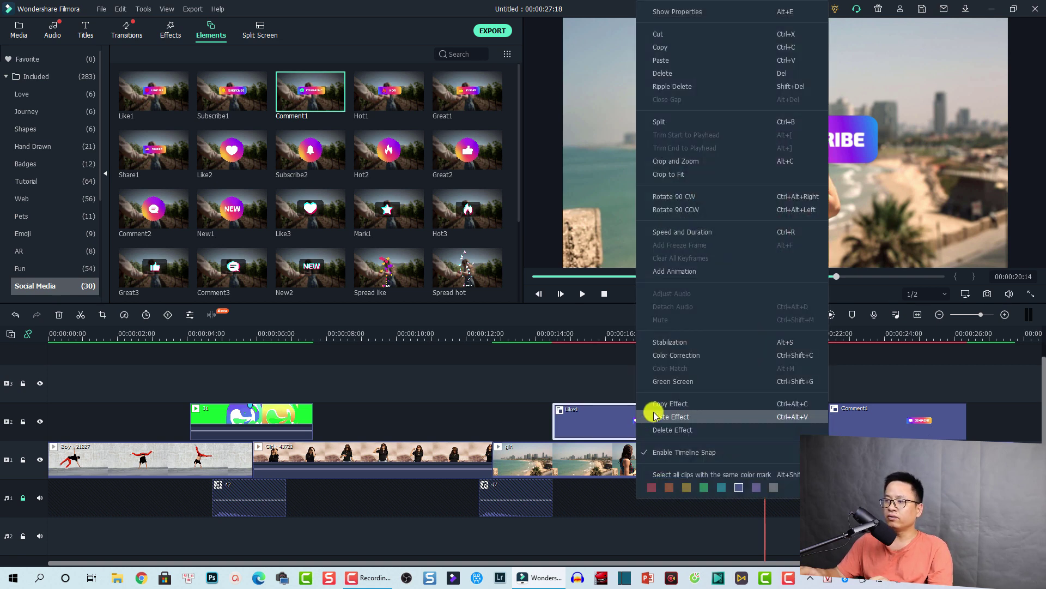
left_click(685, 405)
left_click_drag(848, 400, 812, 419)
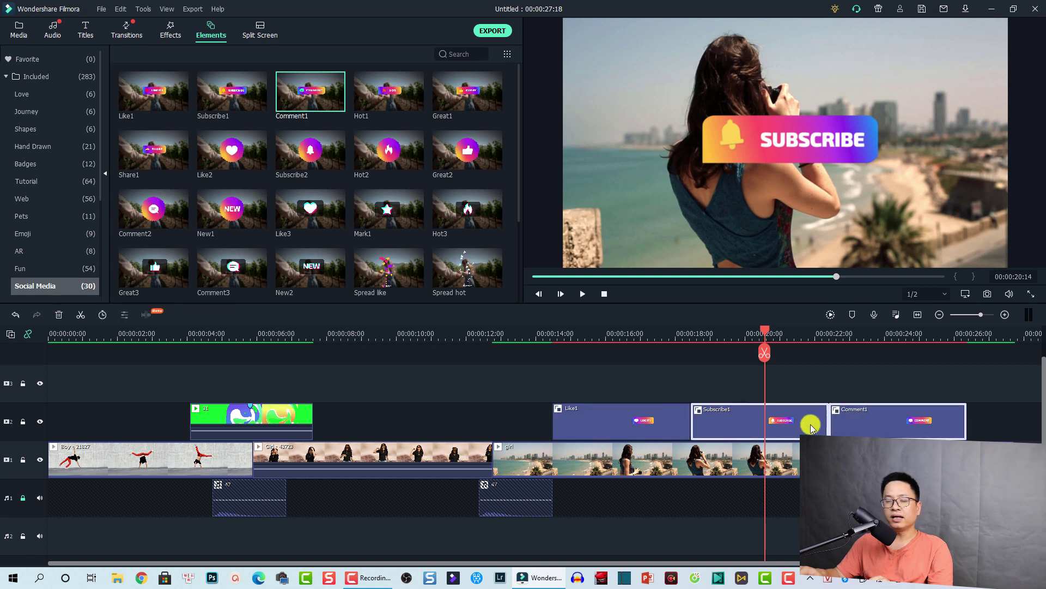
right_click(856, 410)
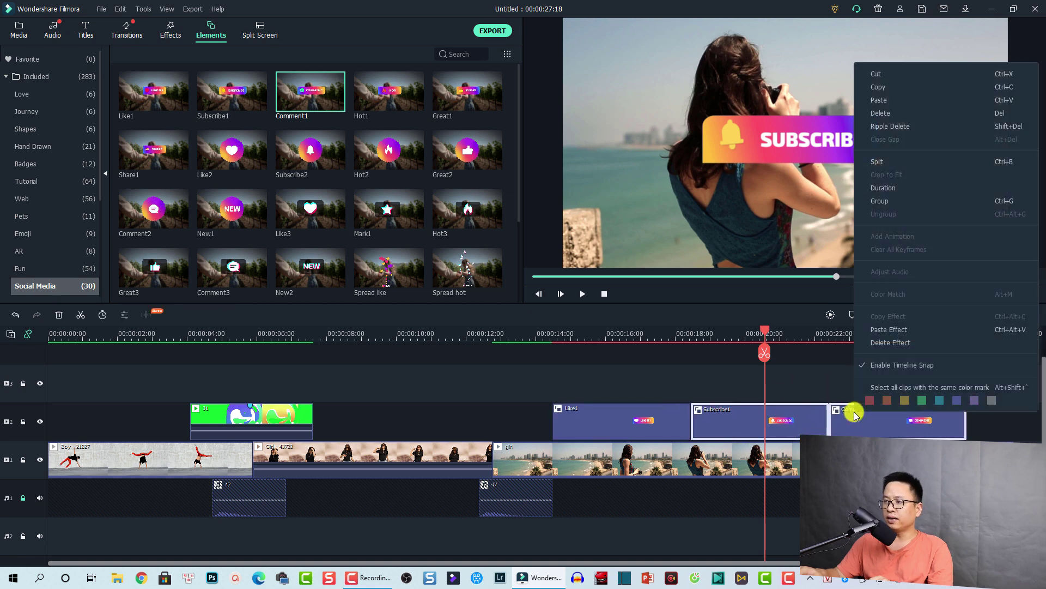
left_click(878, 329)
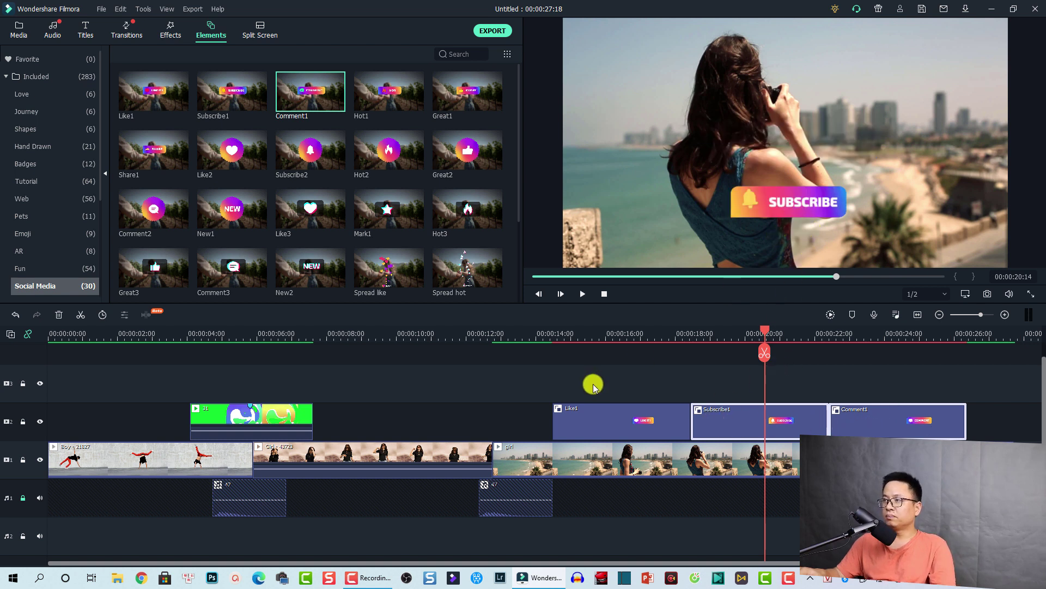
- Check the Comment1 element at 00:00:24:01 and the Like1 element at 00:00:16:15
left_click(887, 352)
left_click(891, 417)
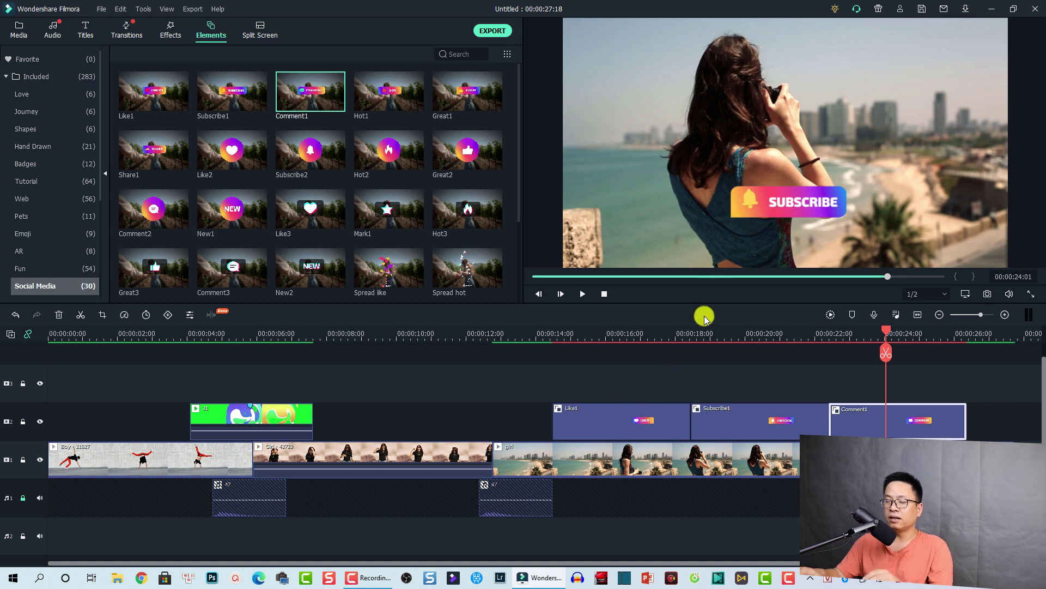
left_click(628, 330)
left_click(621, 402)
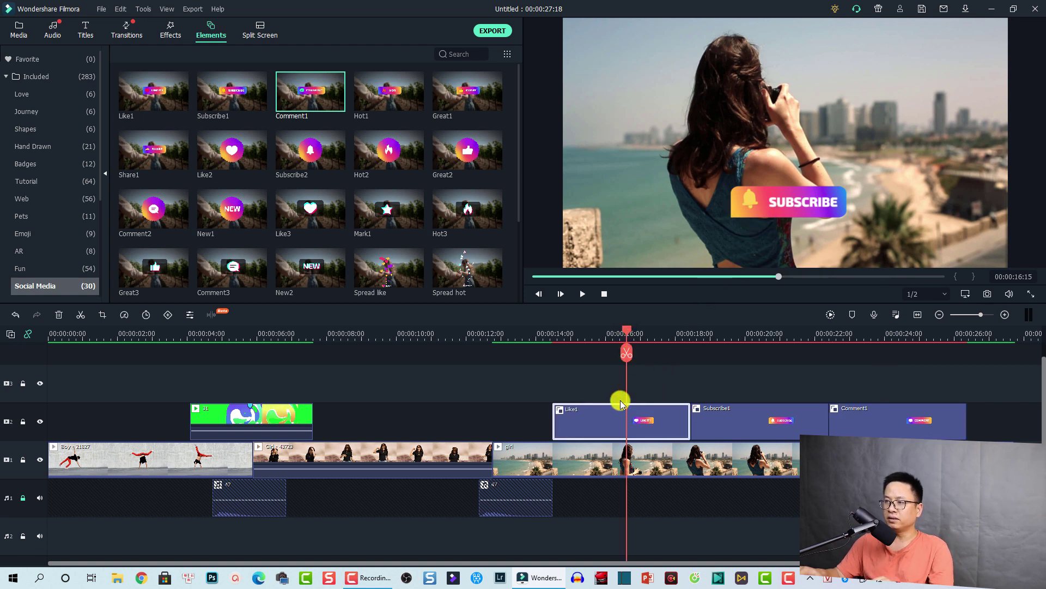